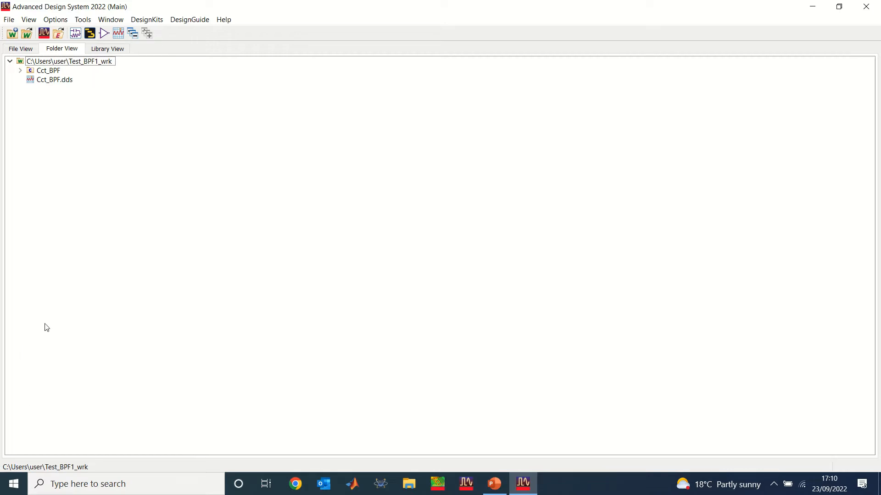
# Open the schematic of the Cct_BPF cell from the Test_BPF1_wrk workspace.
pyautogui.click(20, 70)
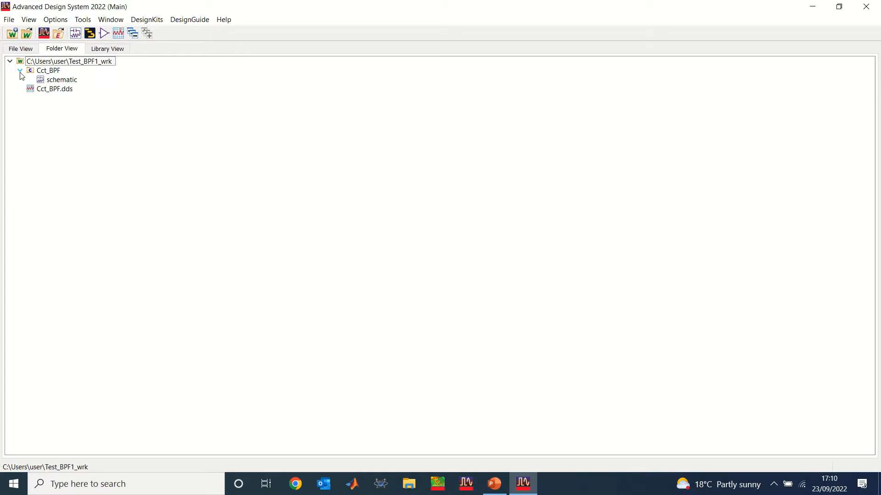
pyautogui.click(54, 80)
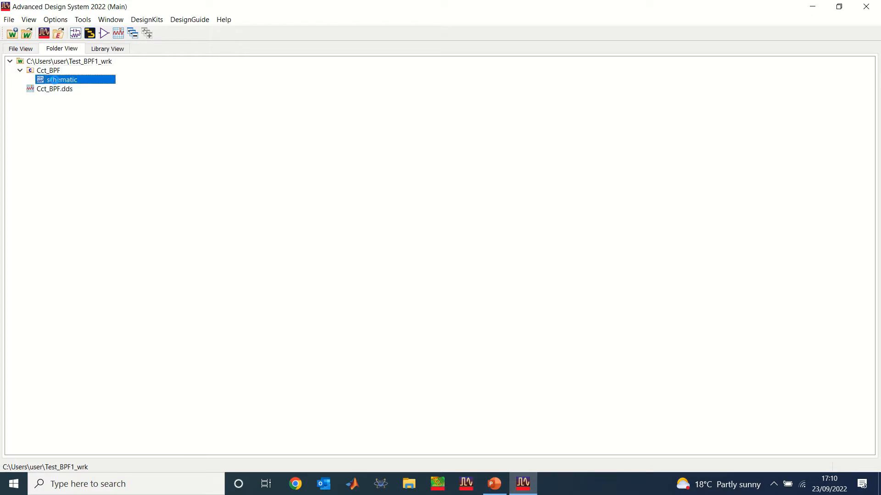
pyautogui.doubleClick(53, 79)
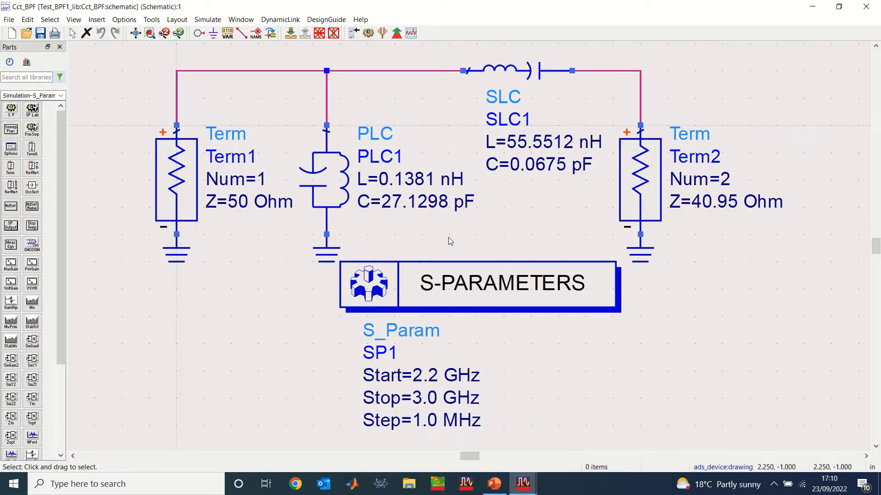
pyautogui.scroll(-1, 449, 241)
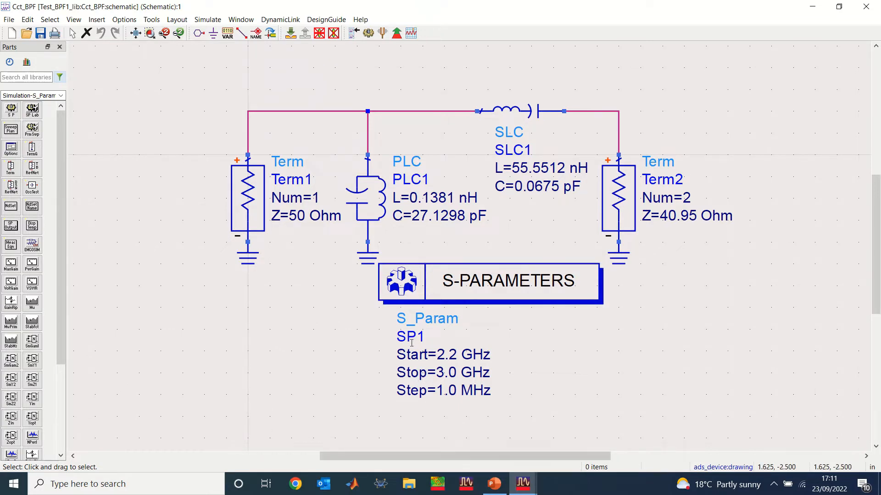
# Go back to the main workspace window and open the Cct_BPF.dds data display.
pyautogui.moveTo(518, 489)
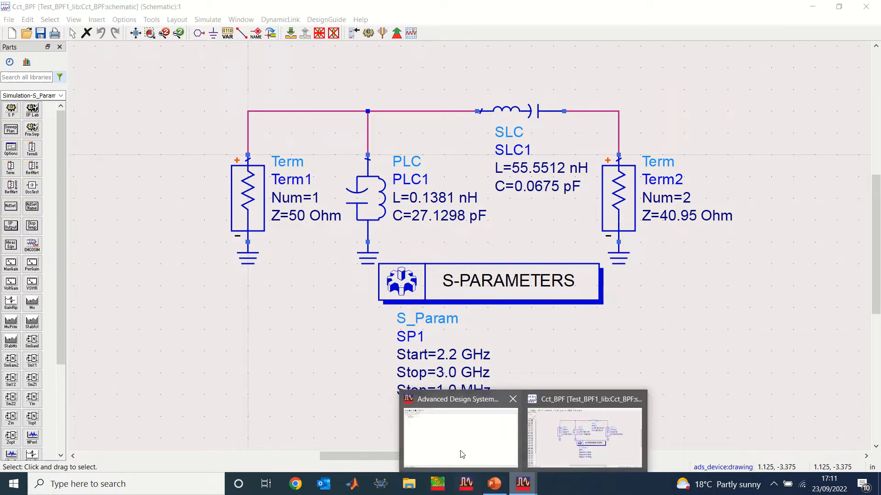
pyautogui.click(462, 453)
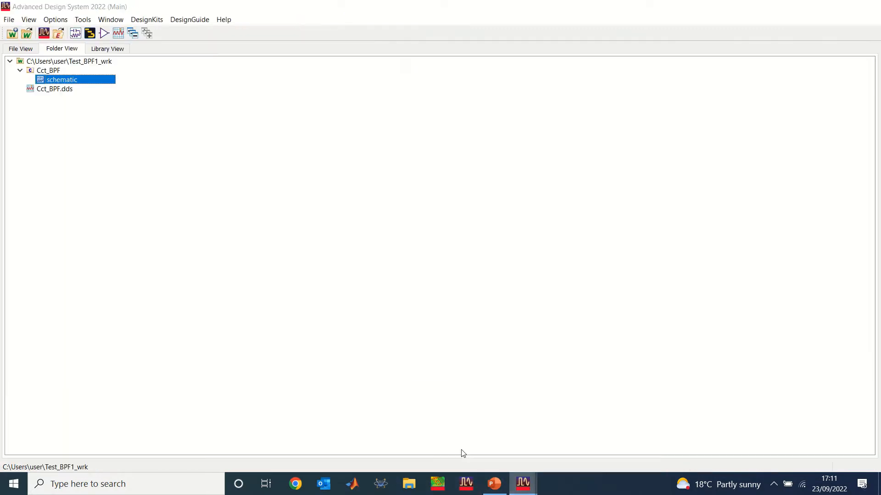
pyautogui.doubleClick(52, 90)
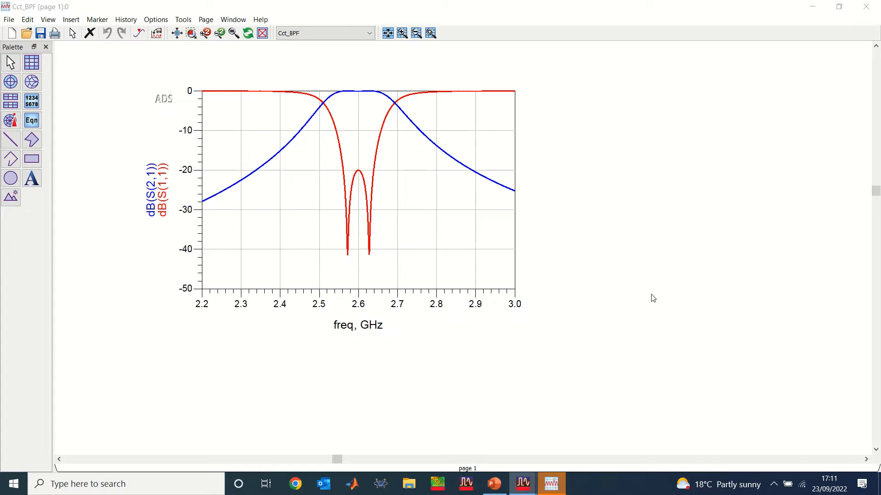
# Restore the data display and schematic windows to floating size and minimise the main workspace window.
pyautogui.click(838, 7)
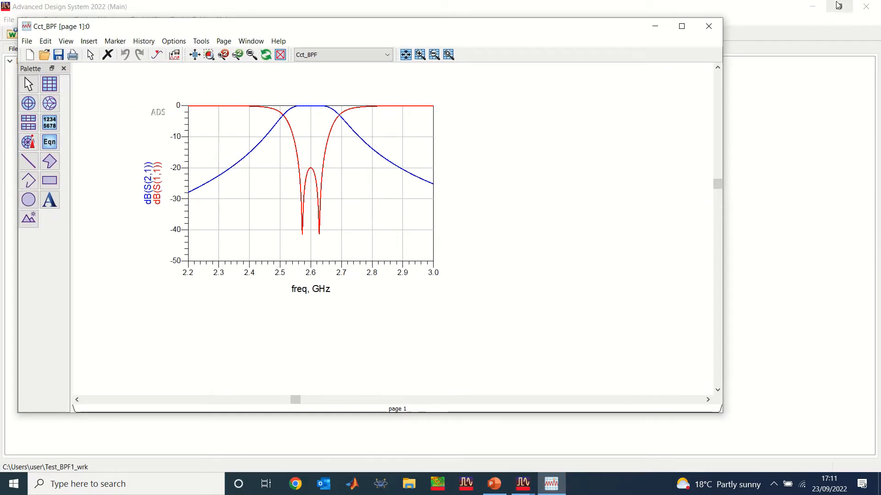
pyautogui.click(839, 5)
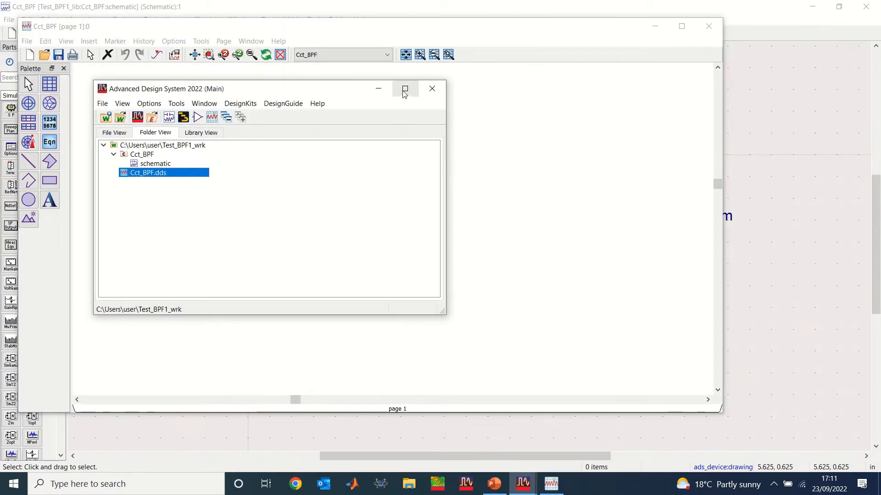
pyautogui.click(405, 89)
pyautogui.click(815, 8)
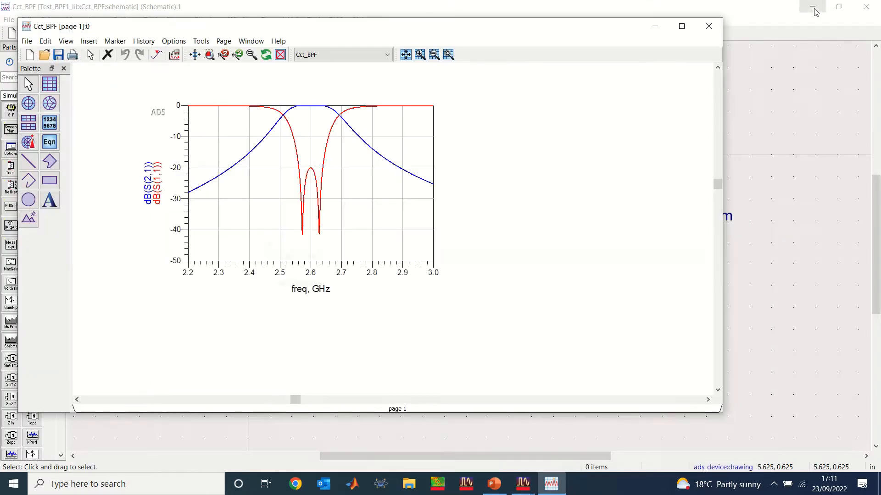
pyautogui.click(840, 7)
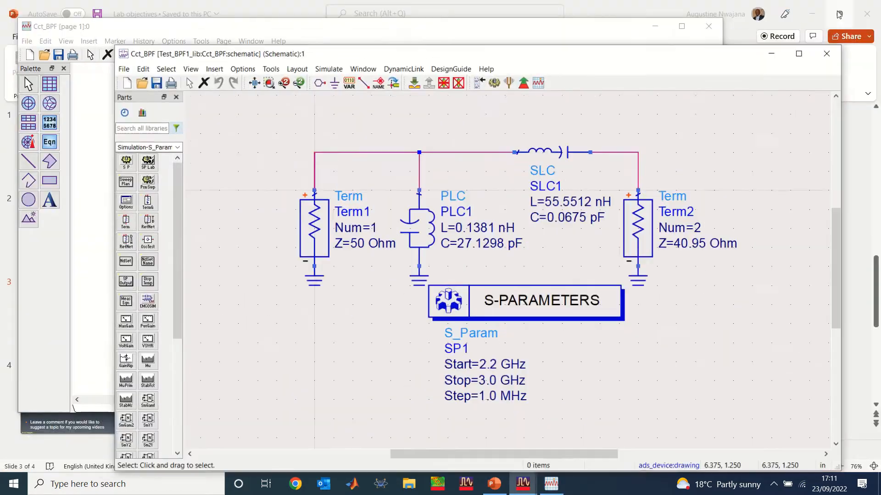
# Resize the Cct_BPF data display and schematic windows and arrange them side by side.
pyautogui.moveTo(576, 76); pyautogui.dragTo(803, 28)
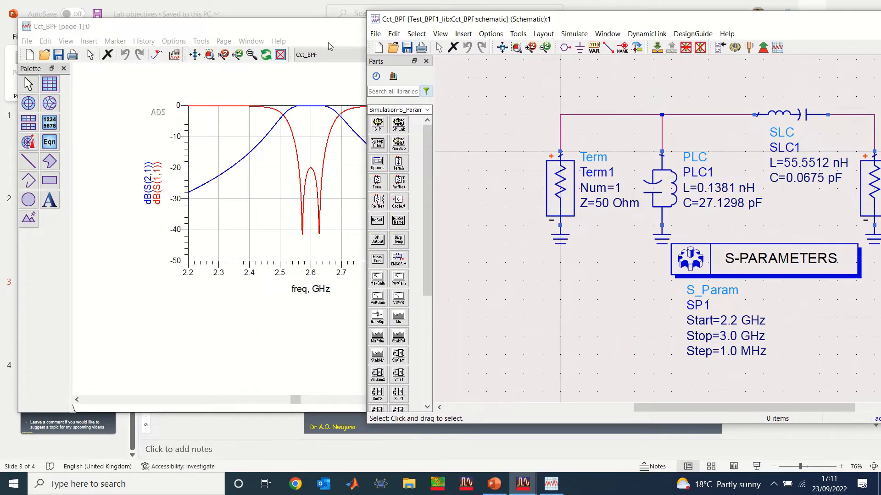
pyautogui.click(251, 41)
pyautogui.click(251, 41)
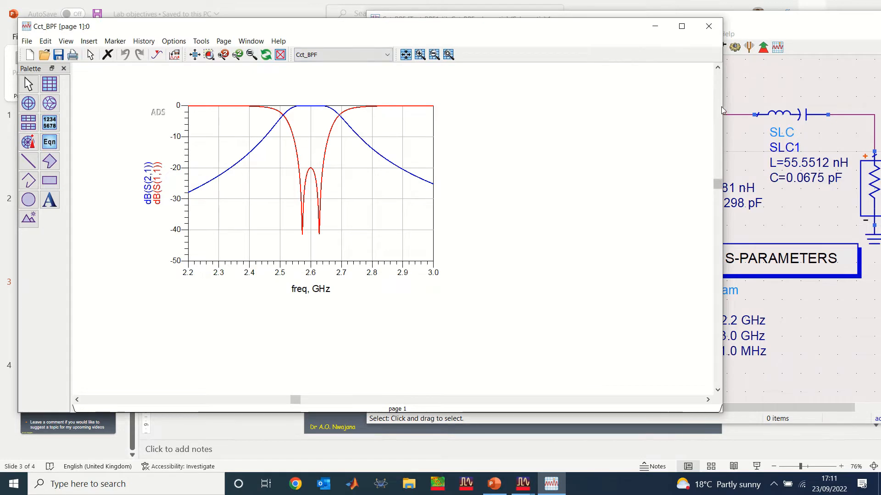
pyautogui.moveTo(722, 113); pyautogui.dragTo(429, 123)
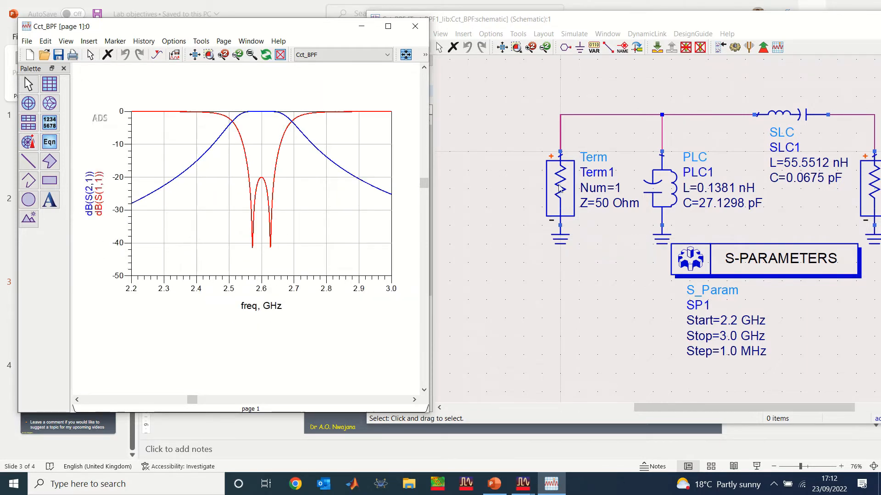
pyautogui.click(841, 33)
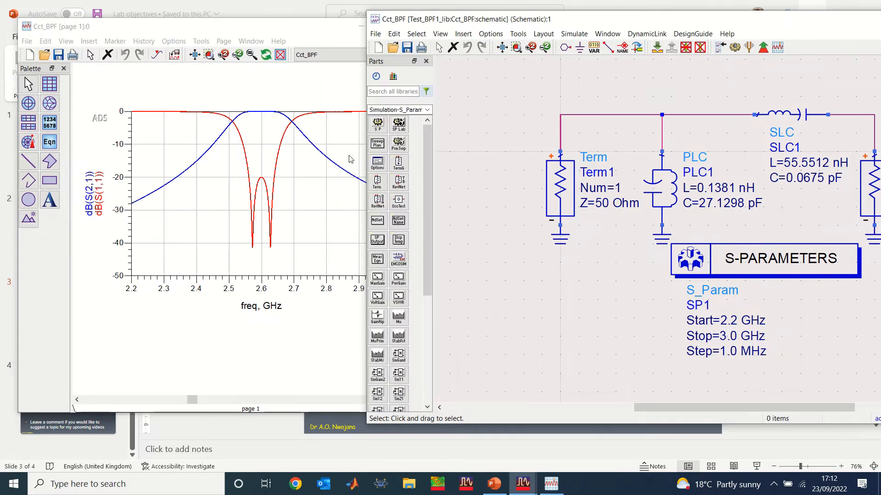
pyautogui.moveTo(367, 193); pyautogui.dragTo(530, 196)
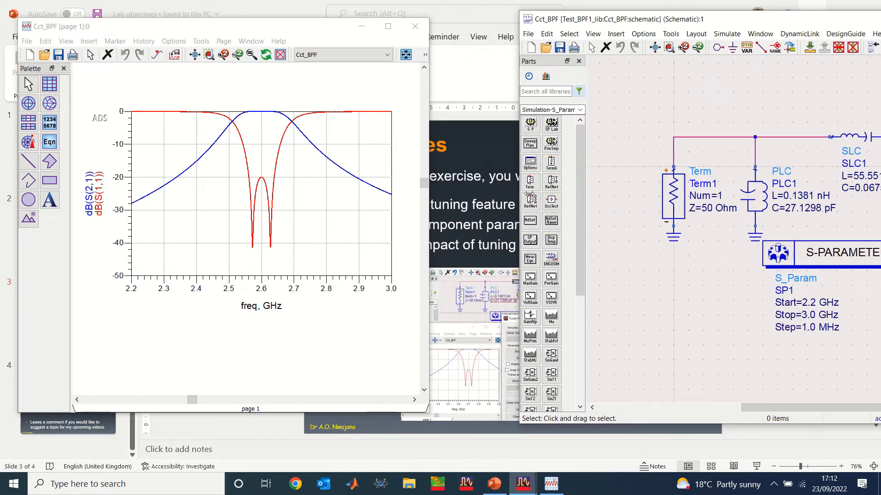
pyautogui.moveTo(795, 20); pyautogui.dragTo(700, 17)
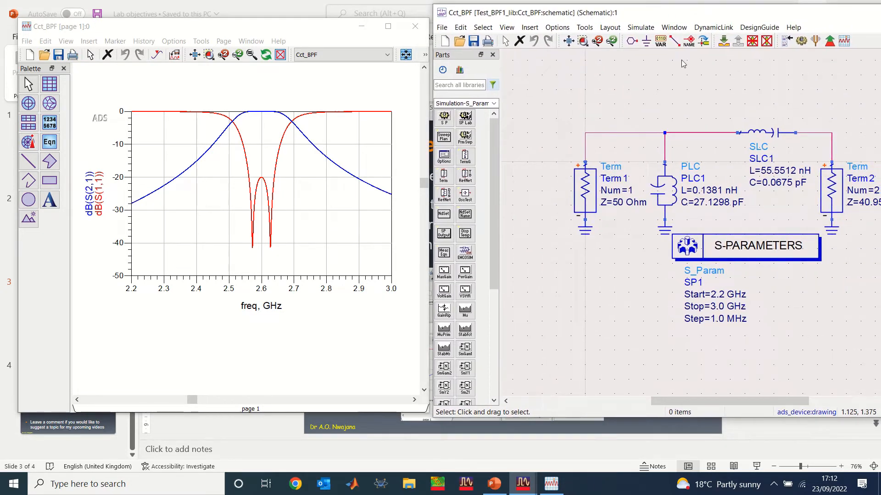
pyautogui.moveTo(428, 227); pyautogui.dragTo(500, 227)
pyautogui.moveTo(753, 13); pyautogui.dragTo(688, 16)
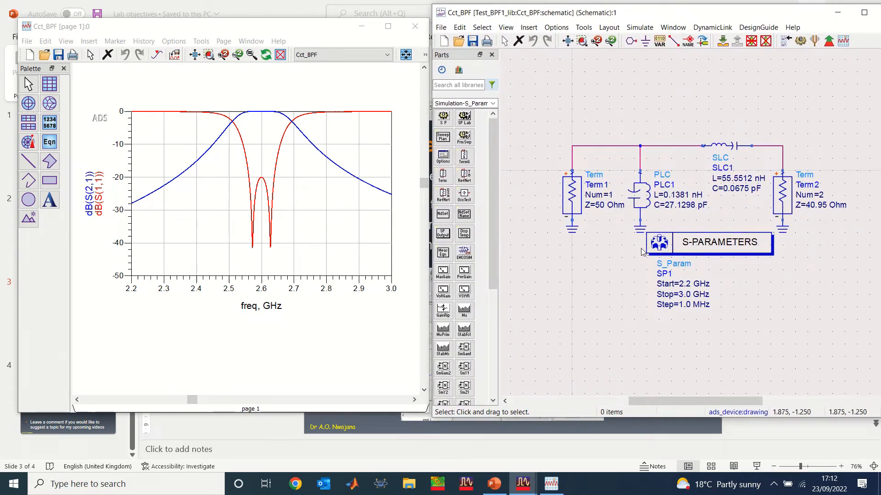
# Minimise the PowerPoint window and adjust the data display and schematic windows so the plot and whole circuit sit next to each other.
pyautogui.click(490, 487)
pyautogui.click(490, 487)
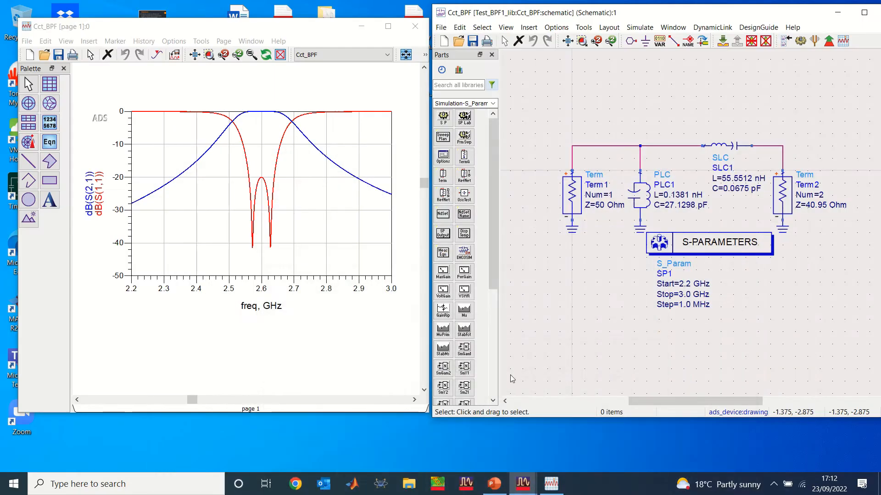
pyautogui.click(362, 45)
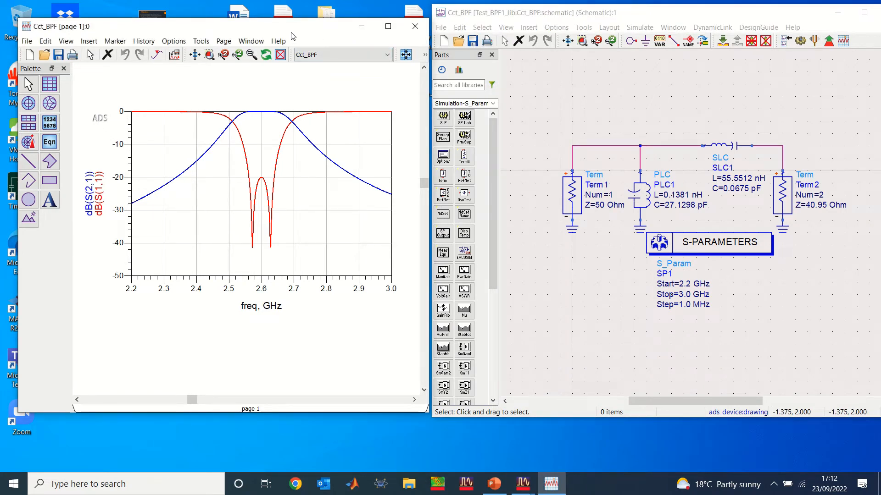
pyautogui.moveTo(277, 29)
pyautogui.mouseDown()
pyautogui.moveTo(250, 17)
pyautogui.moveTo(262, 23)
pyautogui.mouseUp()
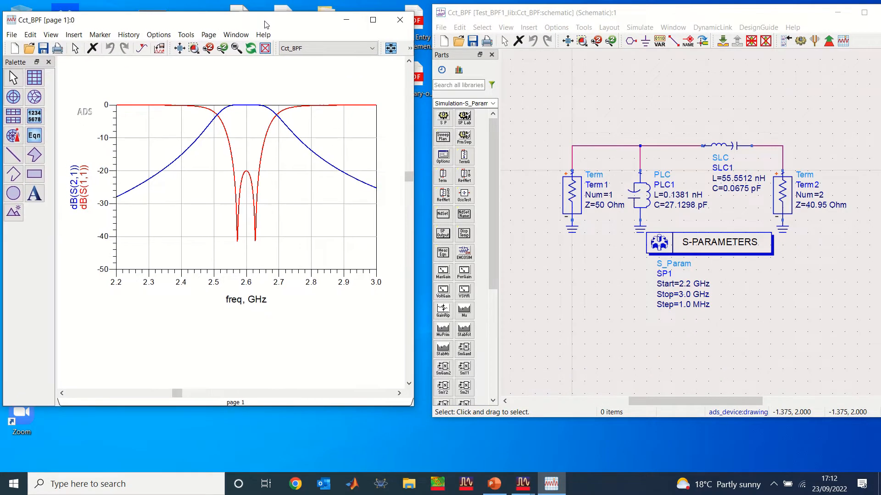
pyautogui.moveTo(691, 17); pyautogui.dragTo(678, 19)
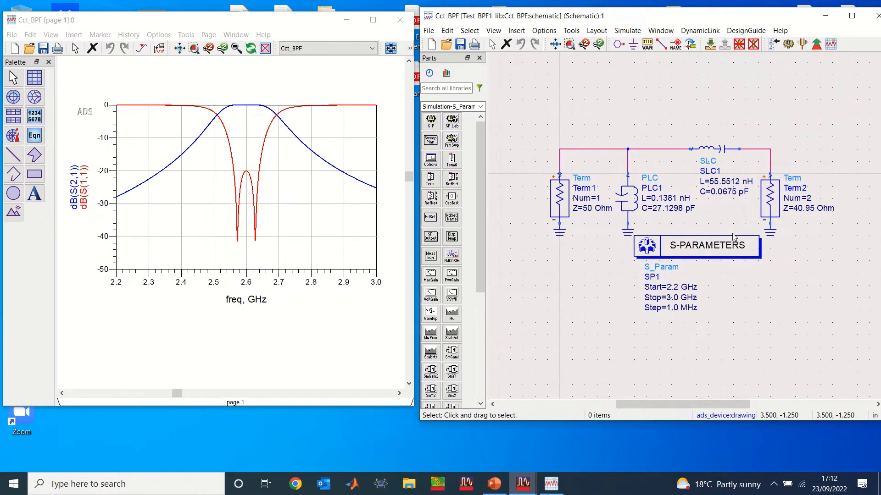
pyautogui.scroll(1, 824, 250)
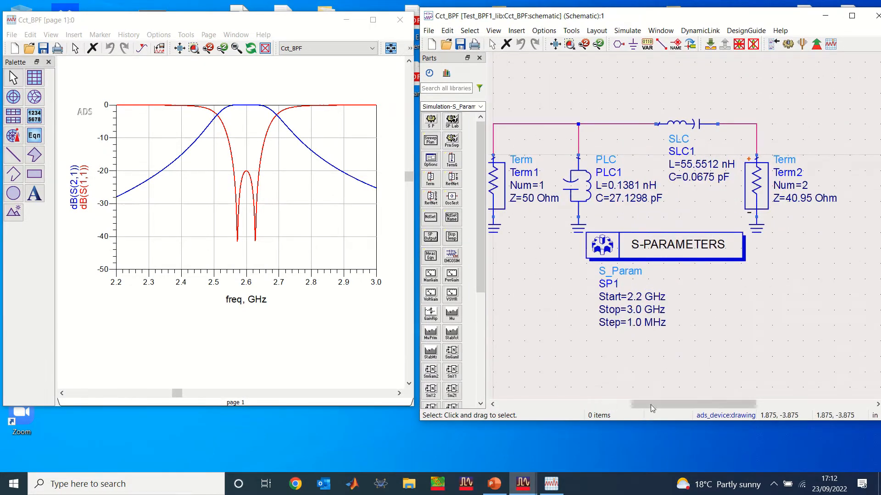
pyautogui.moveTo(650, 404); pyautogui.dragTo(641, 404)
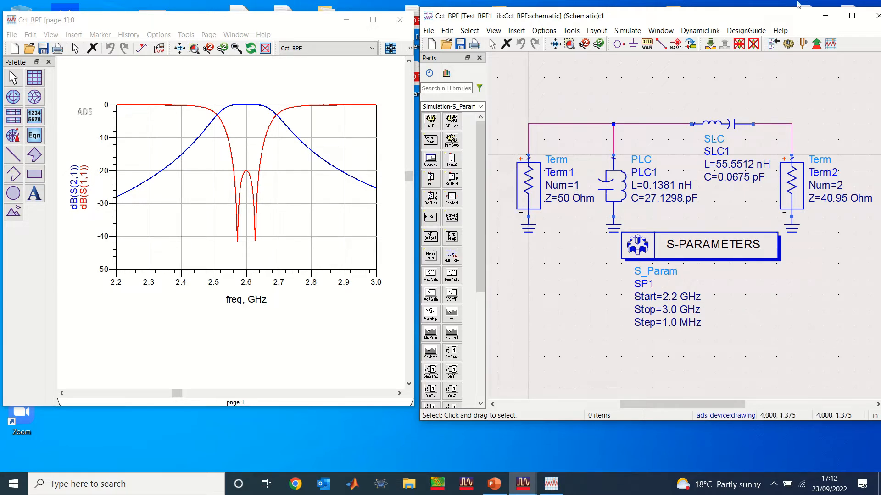
pyautogui.moveTo(700, 23); pyautogui.dragTo(693, 16)
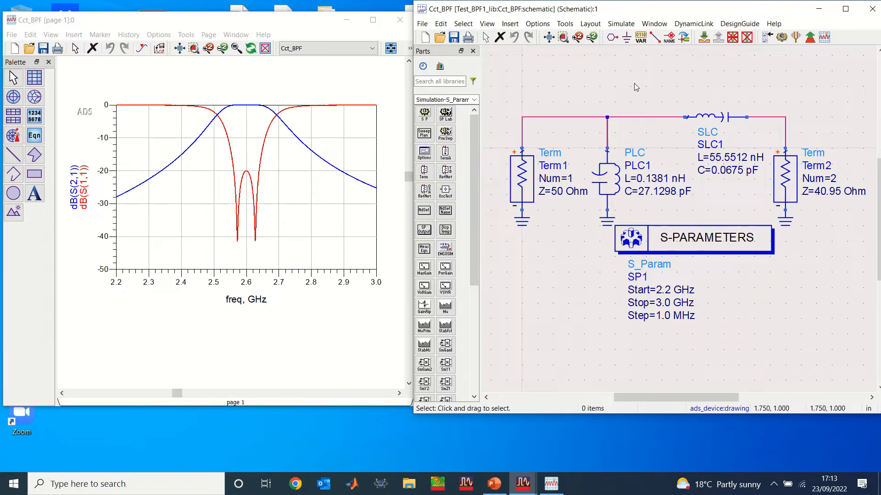
# Start Tuning on the schematic and select PLC1's capacitance C and SLC1's inductance L as the tunable parameters.
pyautogui.click(797, 38)
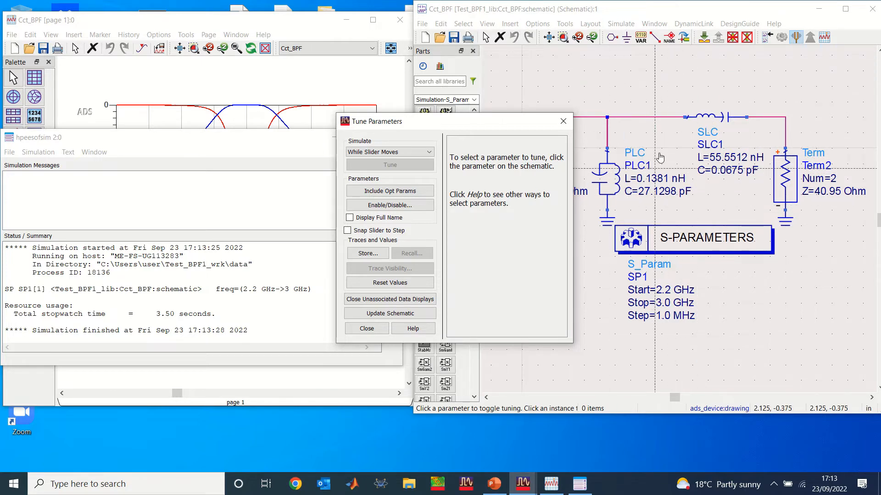
pyautogui.moveTo(517, 124); pyautogui.dragTo(431, 219)
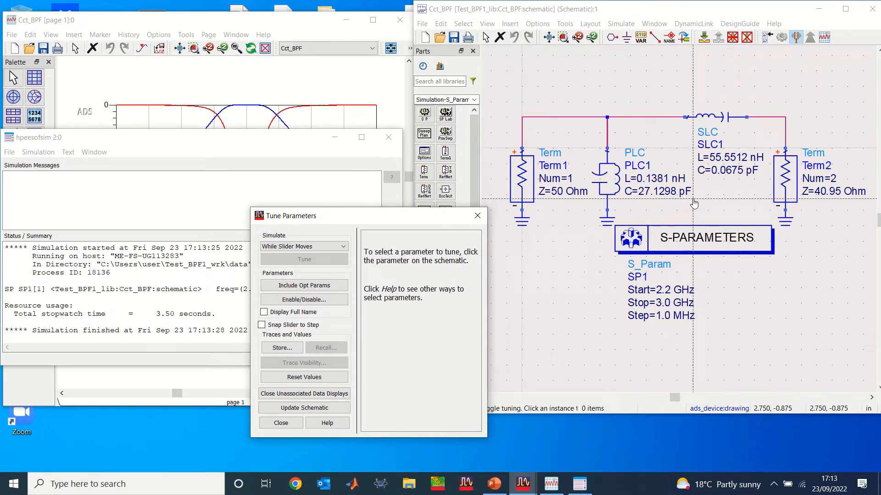
pyautogui.click(651, 193)
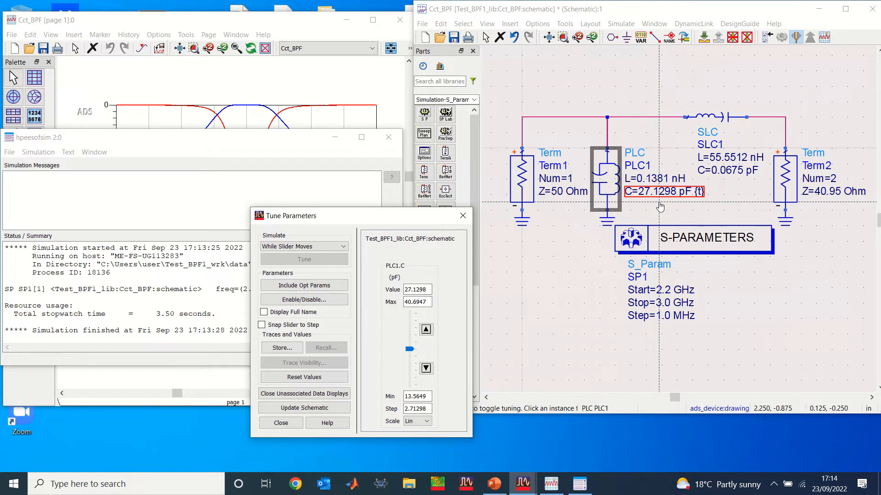
pyautogui.click(732, 161)
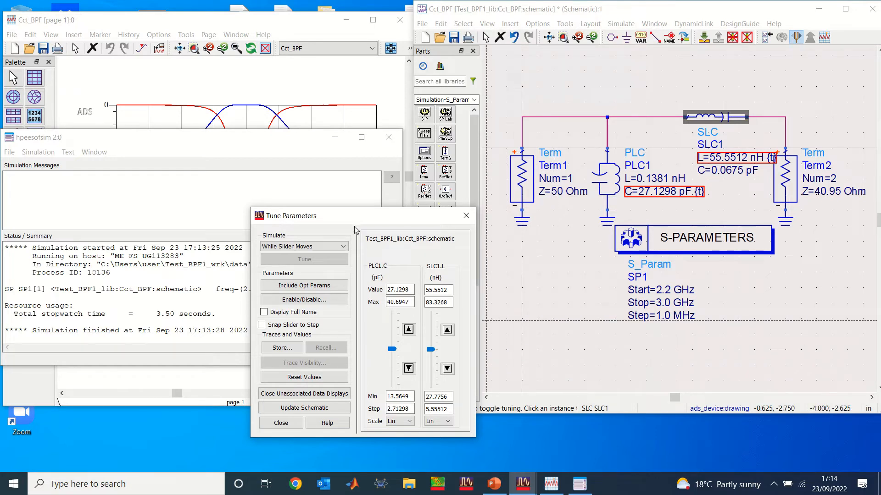
# Minimise the hpeesofsim simulation window and place the Tune Parameters dialog where it leaves the response curves in view.
pyautogui.moveTo(358, 221); pyautogui.dragTo(453, 269)
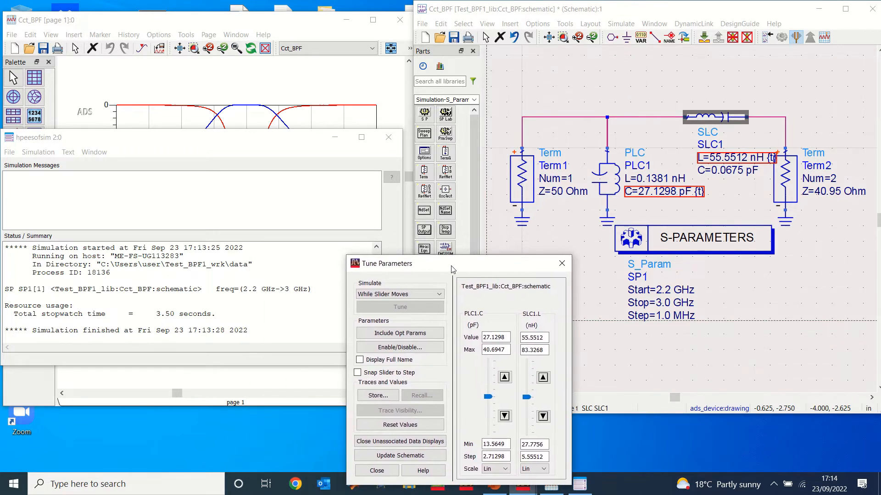
pyautogui.click(334, 139)
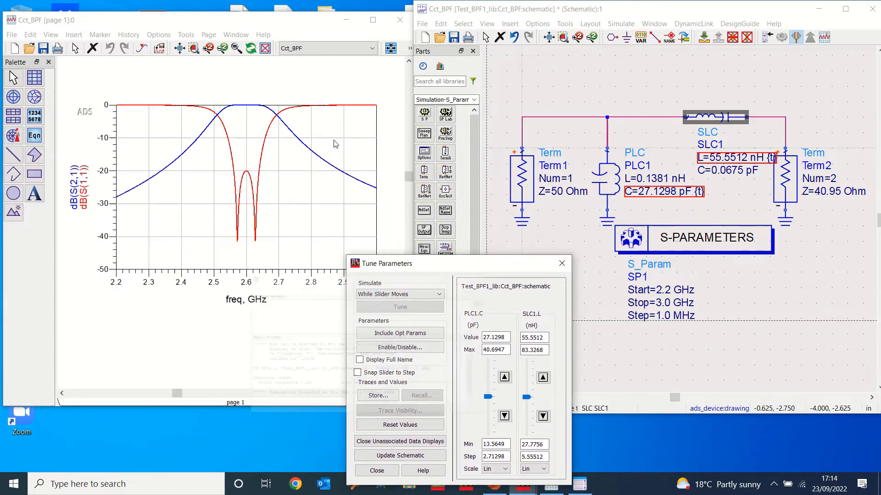
pyautogui.moveTo(472, 274)
pyautogui.mouseDown()
pyautogui.moveTo(487, 273)
pyautogui.moveTo(493, 293)
pyautogui.moveTo(498, 263)
pyautogui.moveTo(486, 251)
pyautogui.moveTo(505, 258)
pyautogui.moveTo(504, 249)
pyautogui.moveTo(500, 331)
pyautogui.moveTo(497, 262)
pyautogui.mouseUp()
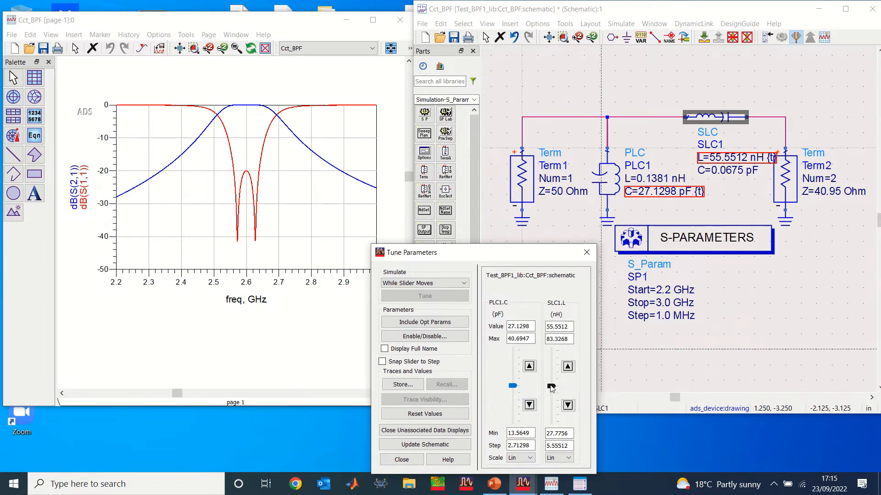
# Tune SLC1.L to 54.995688 nH, then step PLC1.C up to 28.214992 pF and back down to 22.789032 pF.
pyautogui.moveTo(549, 385)
pyautogui.mouseDown()
pyautogui.moveTo(556, 400)
pyautogui.moveTo(556, 389)
pyautogui.mouseUp()
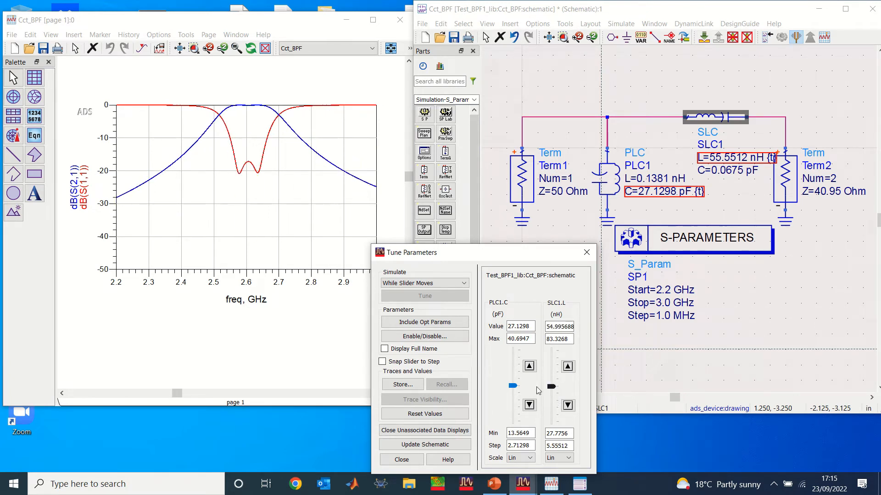
pyautogui.click(512, 387)
pyautogui.moveTo(513, 389); pyautogui.dragTo(517, 394)
pyautogui.click(529, 366)
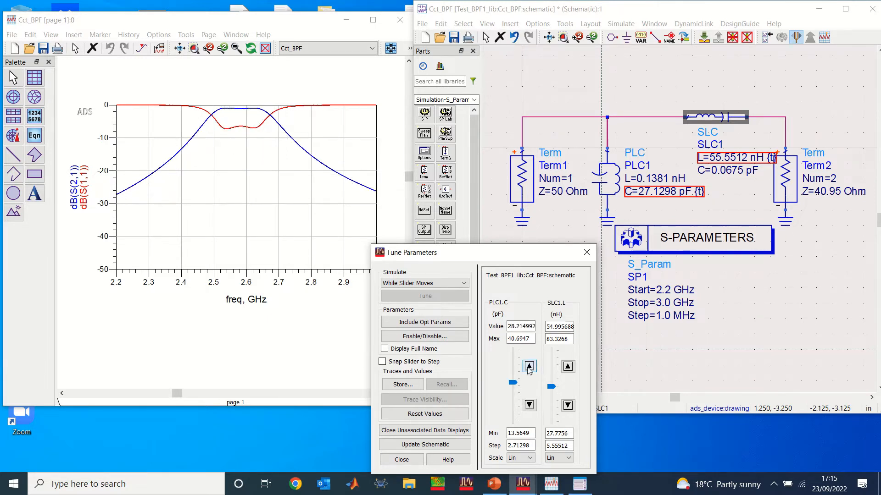
pyautogui.click(529, 366)
pyautogui.click(530, 405)
pyautogui.click(529, 405)
pyautogui.click(529, 405)
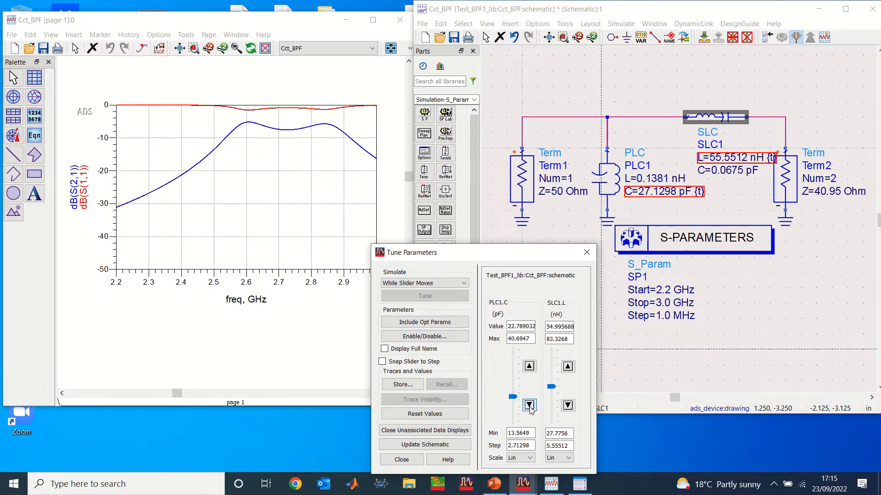
# Tune SLC1.L down to 43.885448 nH and back up to 49.440568 nH, and raise PLC1.C to 25.502012 pF.
pyautogui.click(567, 406)
pyautogui.click(568, 405)
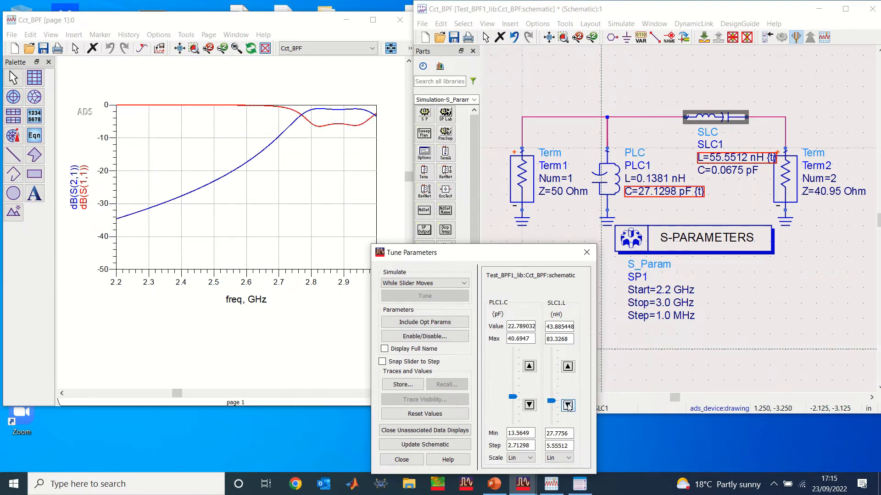
pyautogui.click(568, 366)
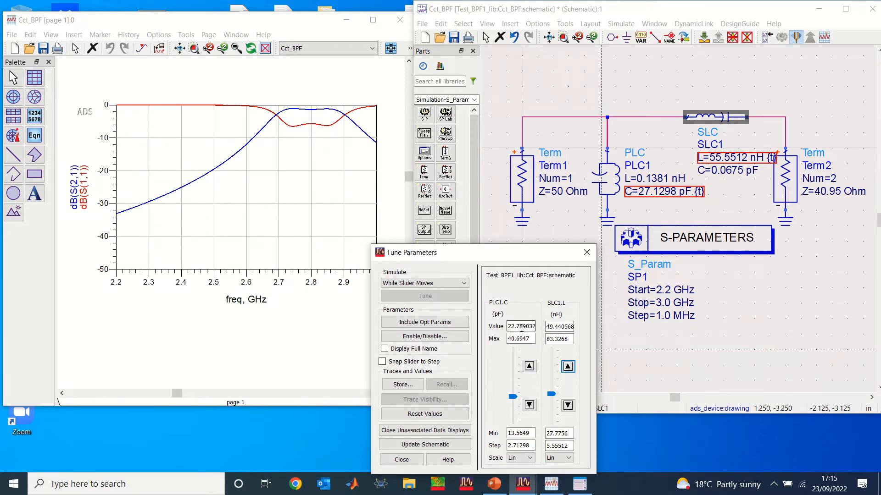
pyautogui.click(528, 366)
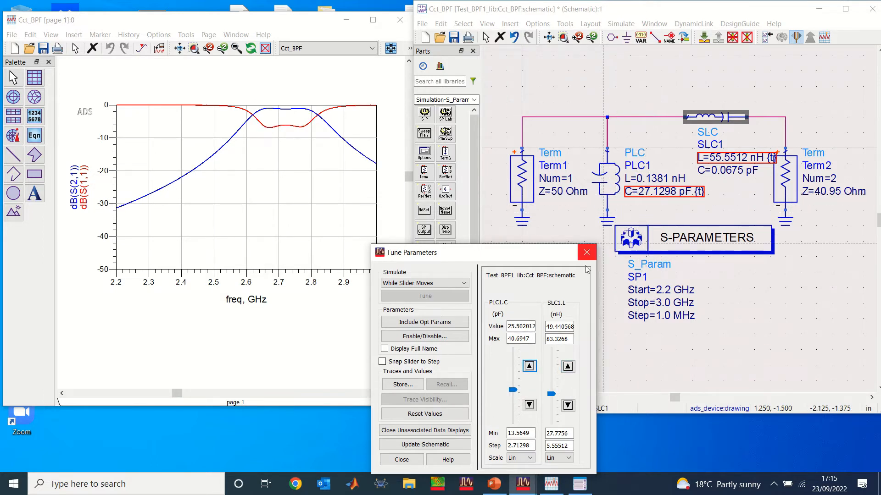
# Step PLC1.C up to 30.927972 pF and back to 25.502012 pF, and repeat the excursion up to 28.214992 pF.
pyautogui.click(529, 366)
pyautogui.click(529, 366)
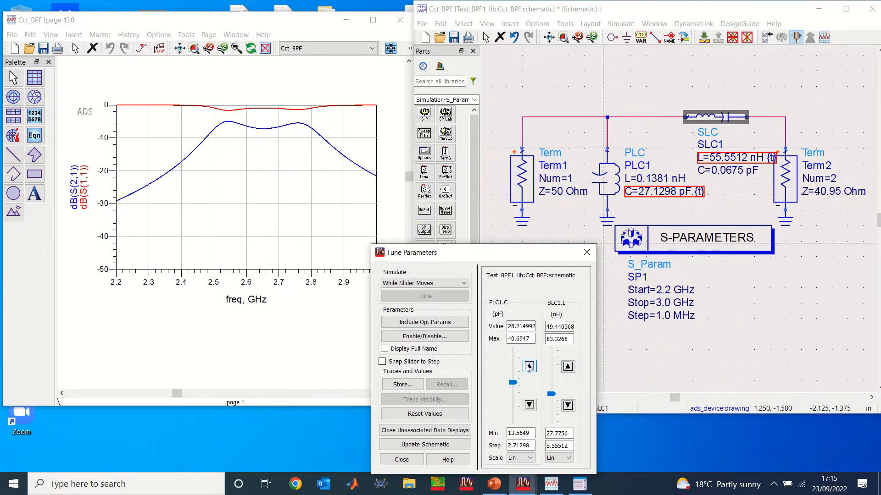
pyautogui.click(528, 406)
pyautogui.click(529, 405)
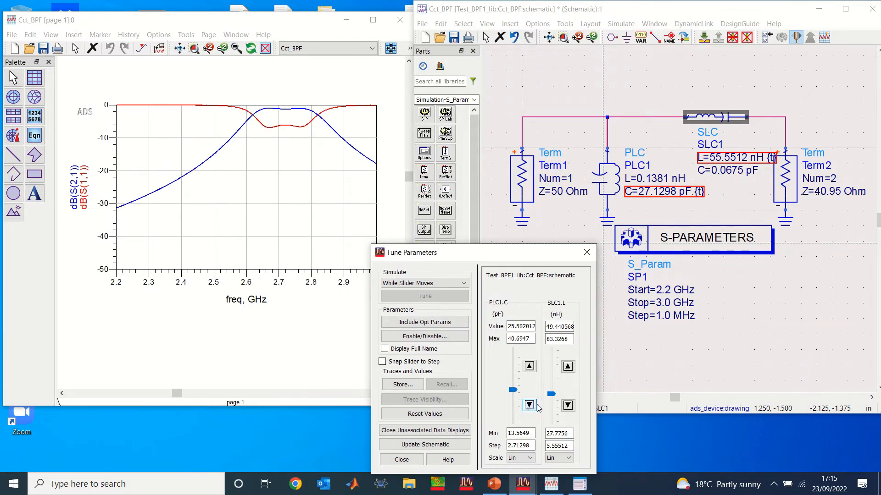
pyautogui.click(529, 366)
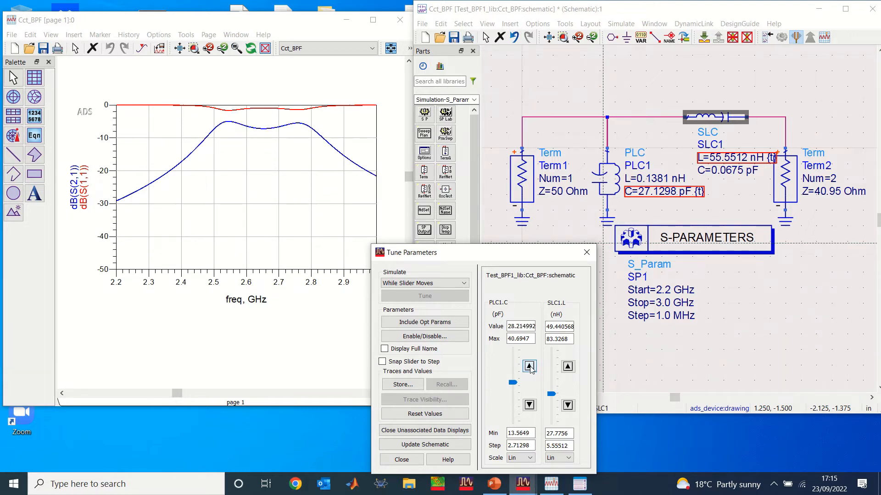
pyautogui.click(529, 405)
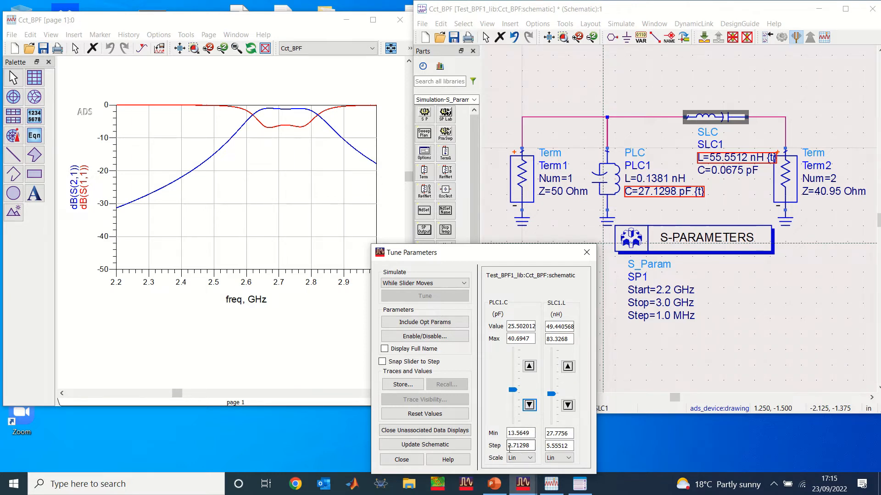
# Set the tuning step size to 0.2 for both PLC1.C and SLC1.L.
pyautogui.click(530, 444)
pyautogui.write('0.2')
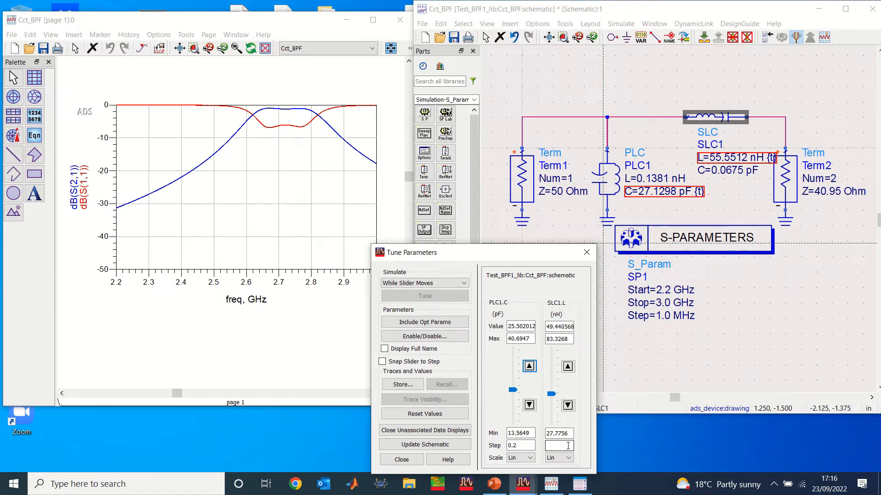
pyautogui.write('0.2')
# Tune SLC1.L up in 0.2 nH steps to 52.440568 nH and back it off to 52.240568 nH.
pyautogui.click(567, 366)
pyautogui.click(568, 366)
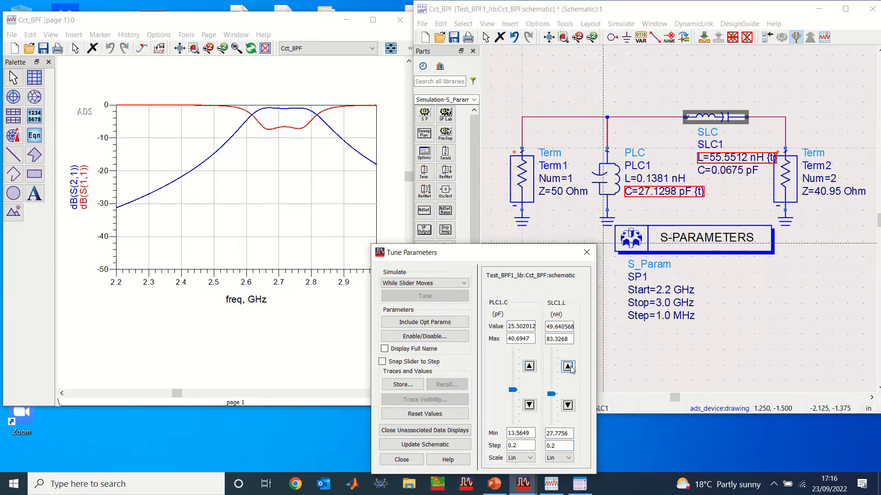
pyautogui.click(567, 366)
pyautogui.click(567, 367)
pyautogui.click(568, 366)
pyautogui.click(567, 367)
pyautogui.click(568, 367)
pyautogui.click(568, 367)
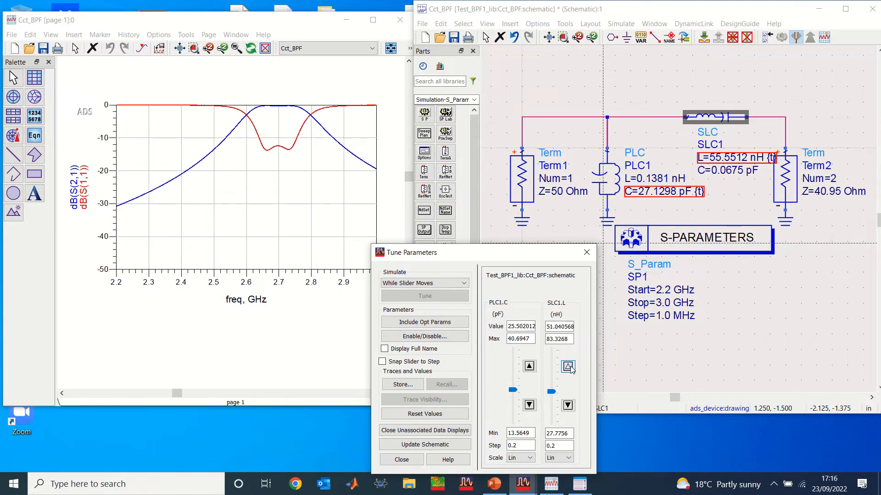
pyautogui.click(567, 366)
pyautogui.click(568, 366)
pyautogui.click(568, 367)
pyautogui.click(568, 367)
pyautogui.click(568, 366)
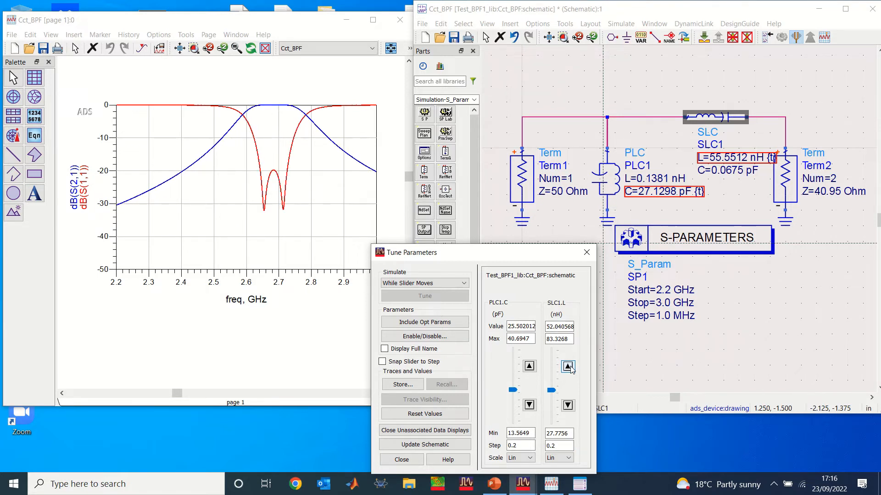
pyautogui.click(568, 367)
pyautogui.click(568, 367)
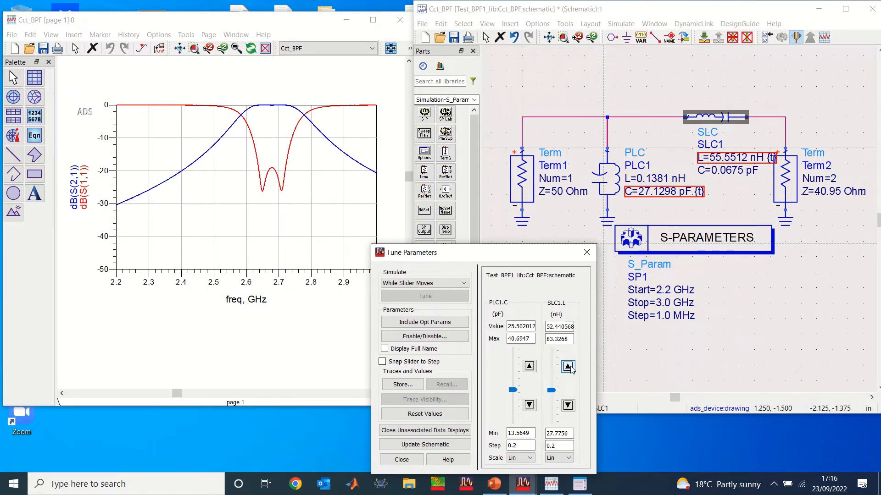
pyautogui.click(568, 405)
pyautogui.click(550, 446)
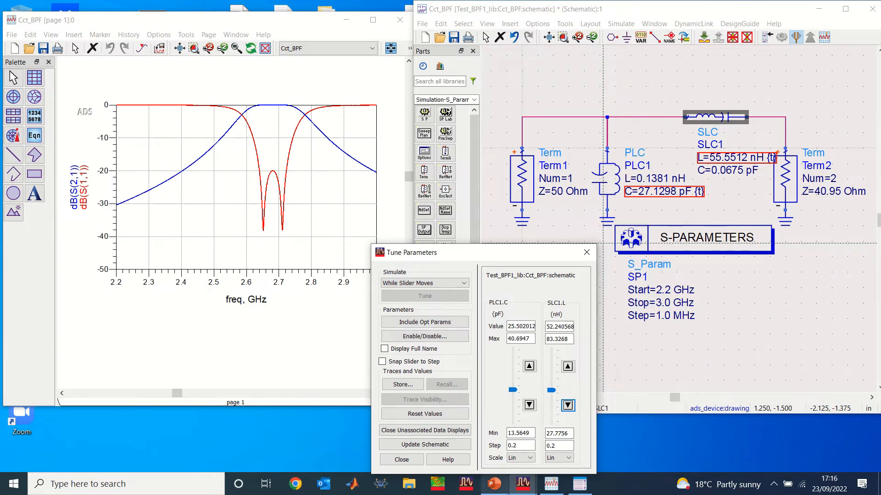
# Switch to PowerPoint and view the tuning objectives on slide 3 full screen, then leave the slide show.
pyautogui.click(505, 489)
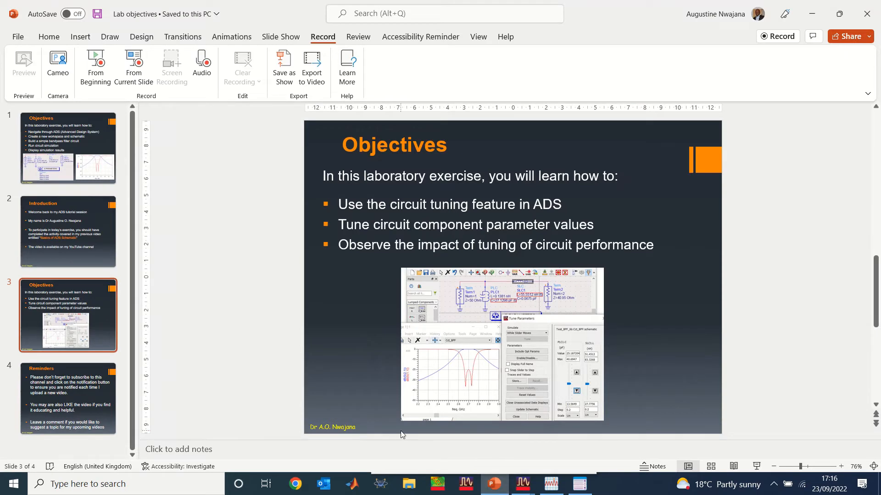
pyautogui.click(757, 467)
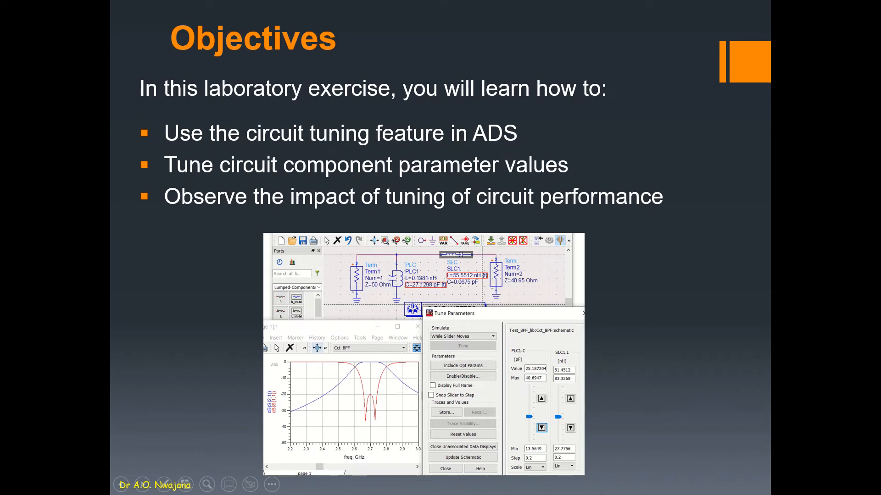
pyautogui.press('Escape')
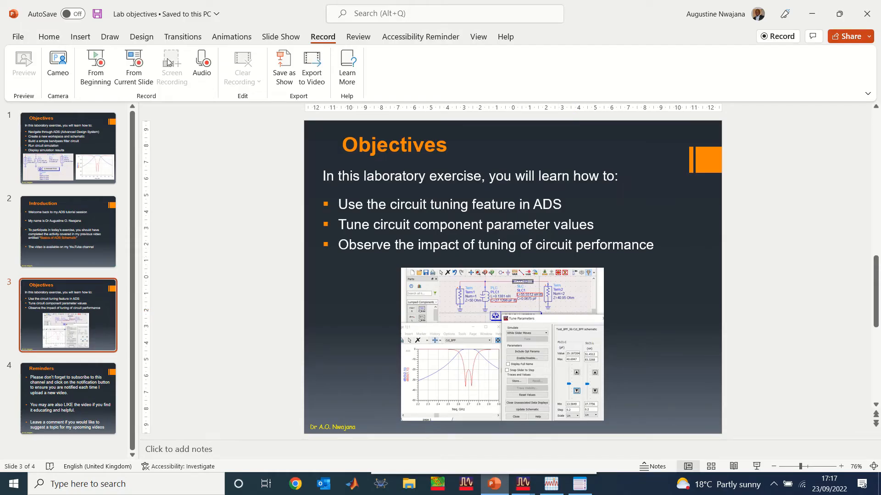
# View slide 1's original filter circuit and response full screen for comparison, reselect slide 3 and switch back to ADS.
pyautogui.click(68, 149)
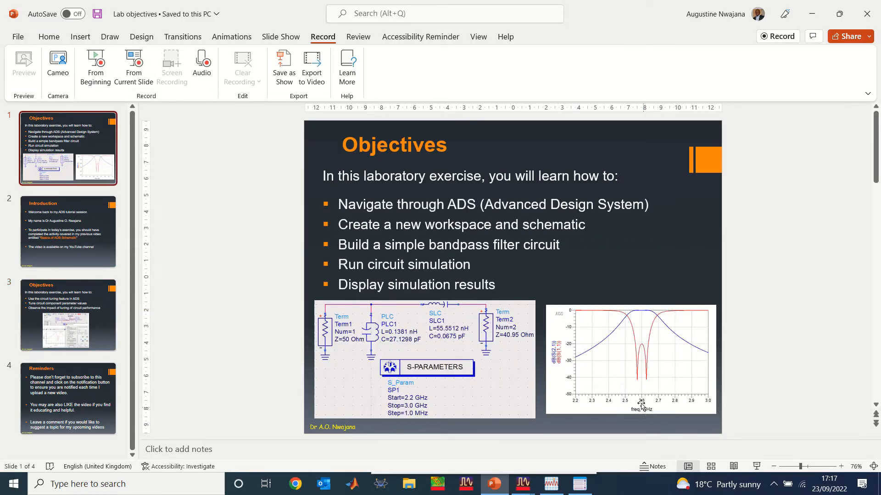
pyautogui.click(757, 467)
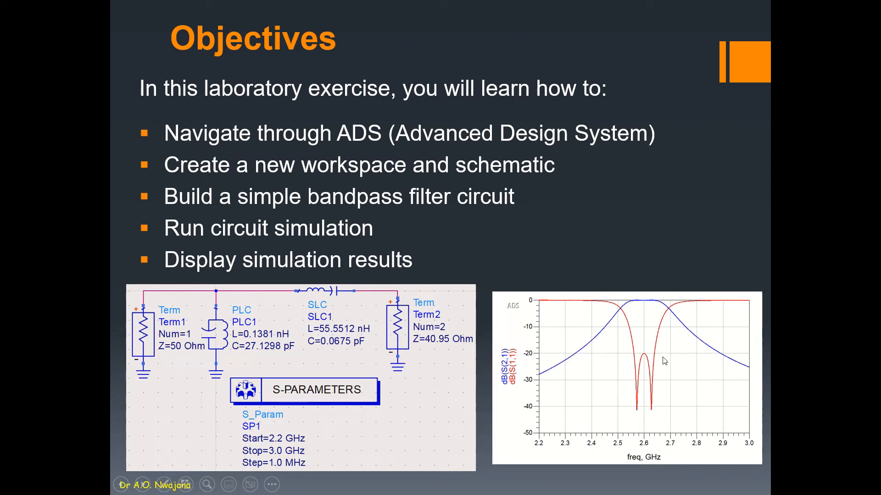
pyautogui.press('Escape')
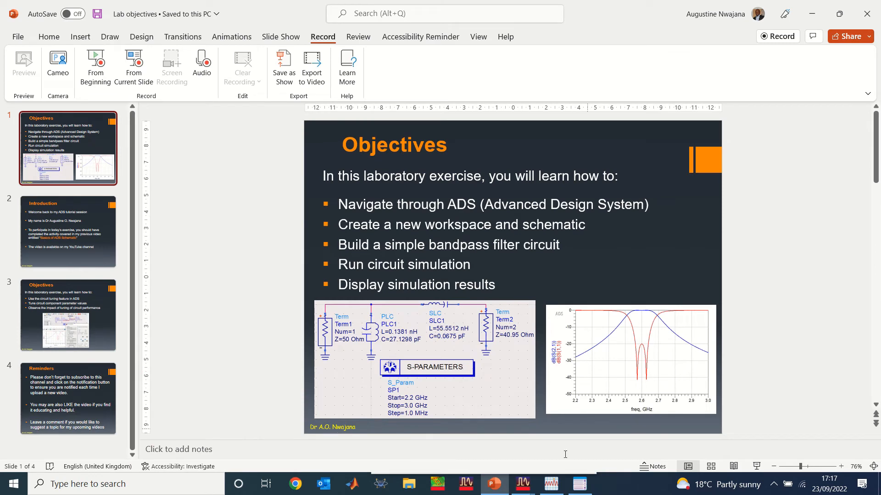
pyautogui.click(76, 321)
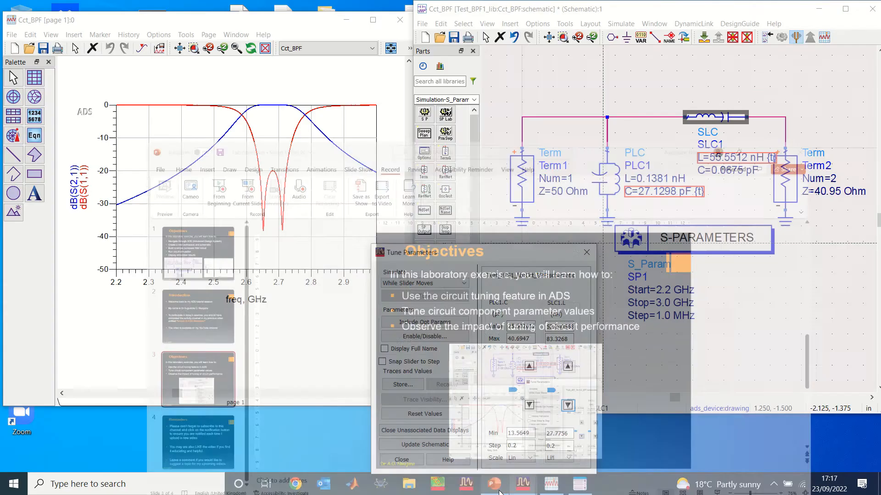
pyautogui.click(519, 490)
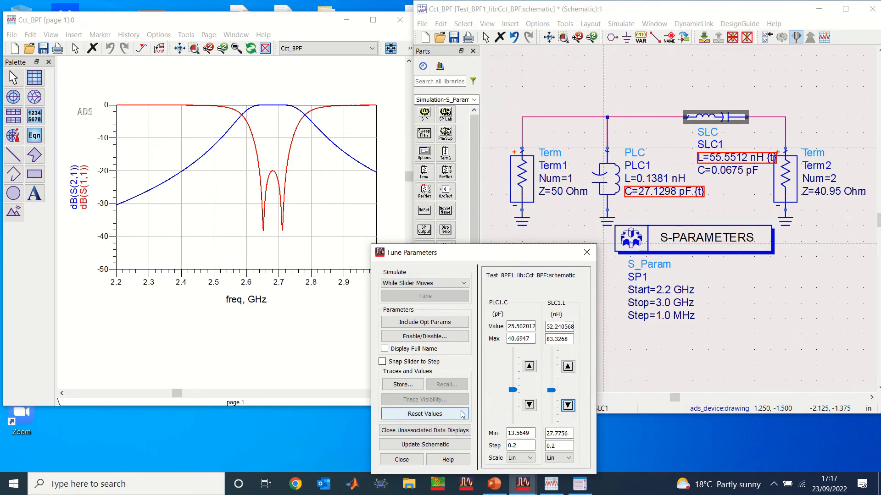
# Nudge PLC1.C to 25.702012 pF and back to 25.502012 pF, then vary SLC1.L between 52.440568 and 51.840568 nH, ending at 52.040568 nH.
pyautogui.click(529, 366)
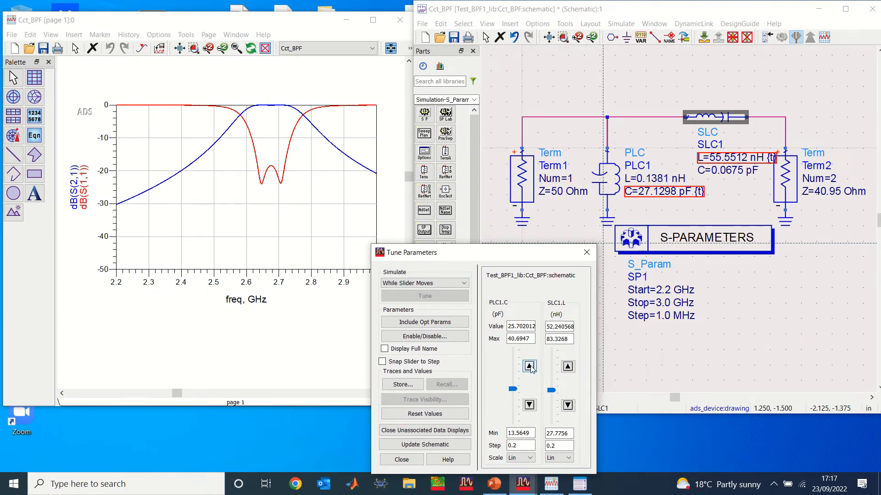
pyautogui.click(529, 405)
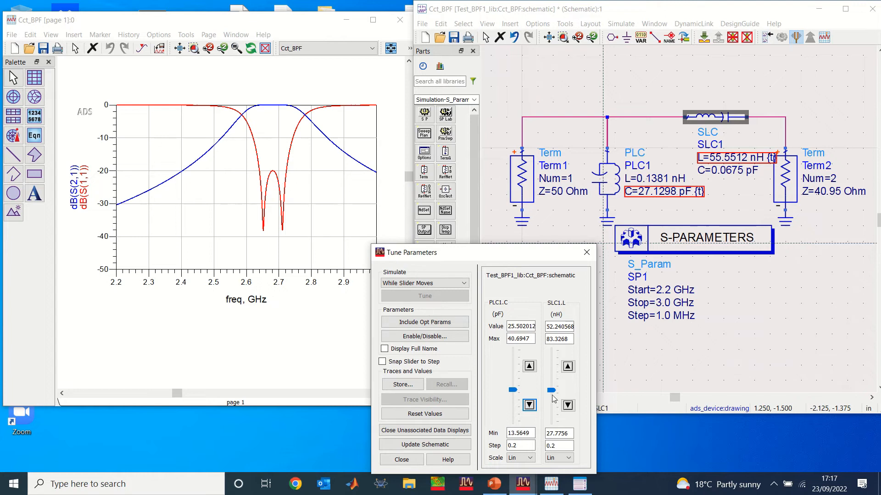
pyautogui.click(568, 366)
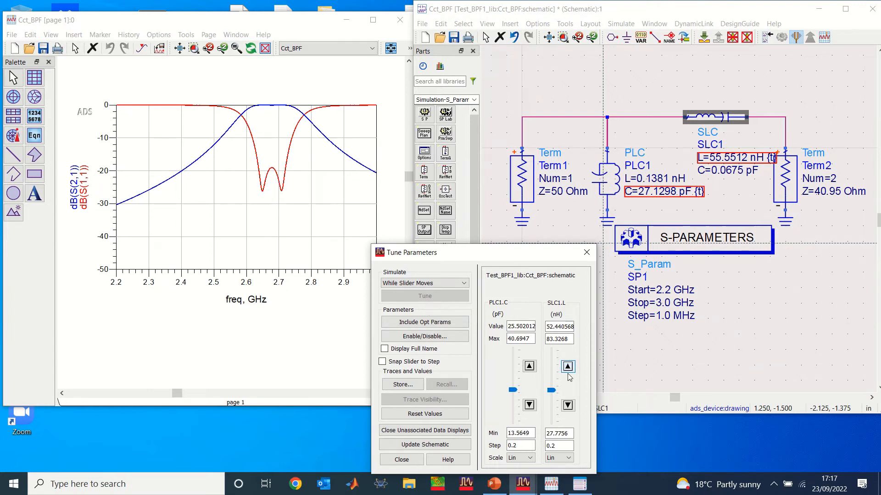
pyautogui.click(568, 405)
pyautogui.click(568, 406)
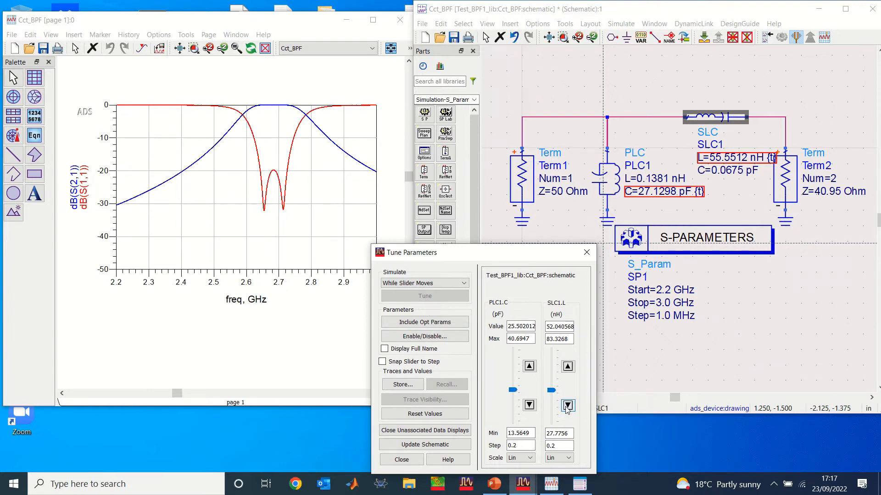
pyautogui.click(568, 405)
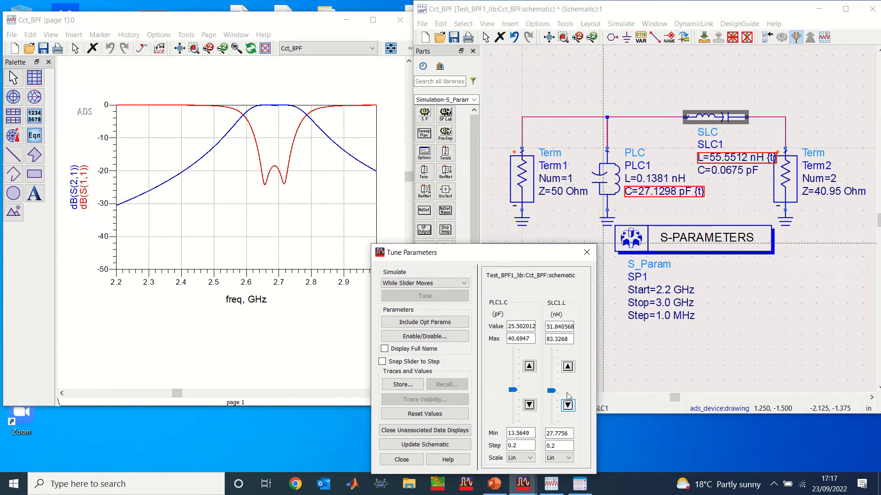
pyautogui.click(568, 367)
# Lower PLC1.C to 25.302012 pF and restore it to 25.502012 pF, then raise SLC1.L to 52.440568 nH.
pyautogui.click(529, 406)
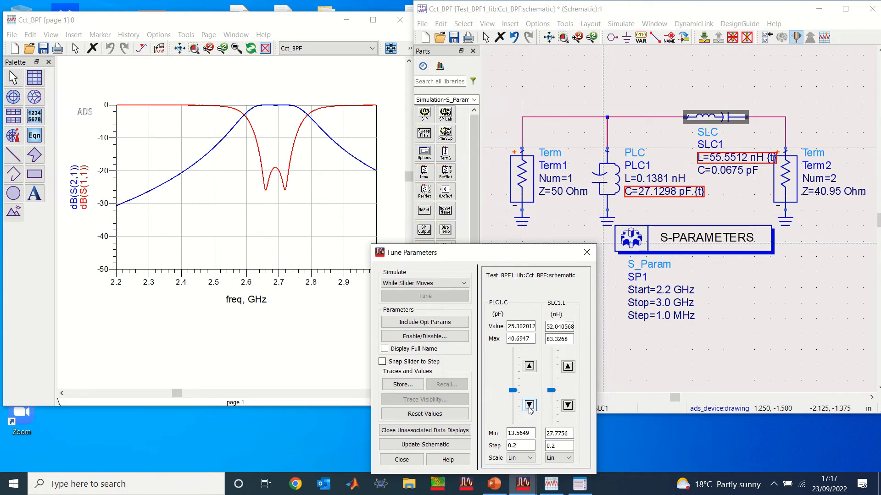
pyautogui.click(530, 366)
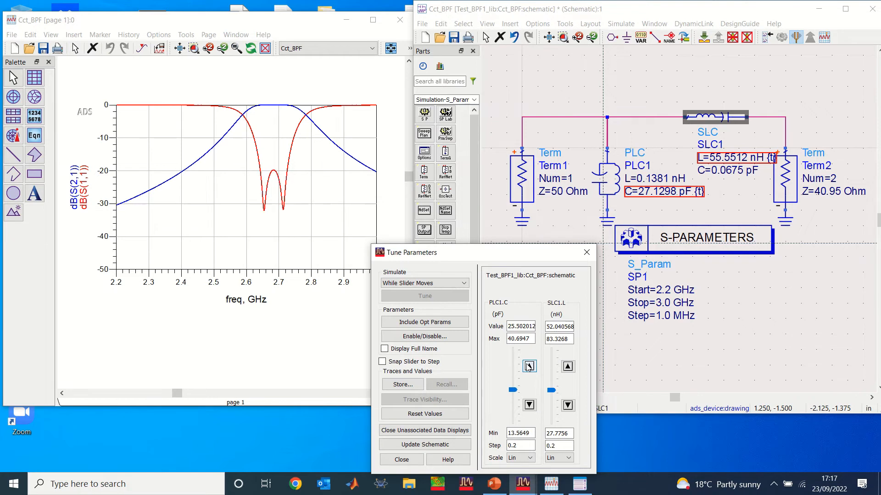
pyautogui.click(568, 366)
pyautogui.click(568, 366)
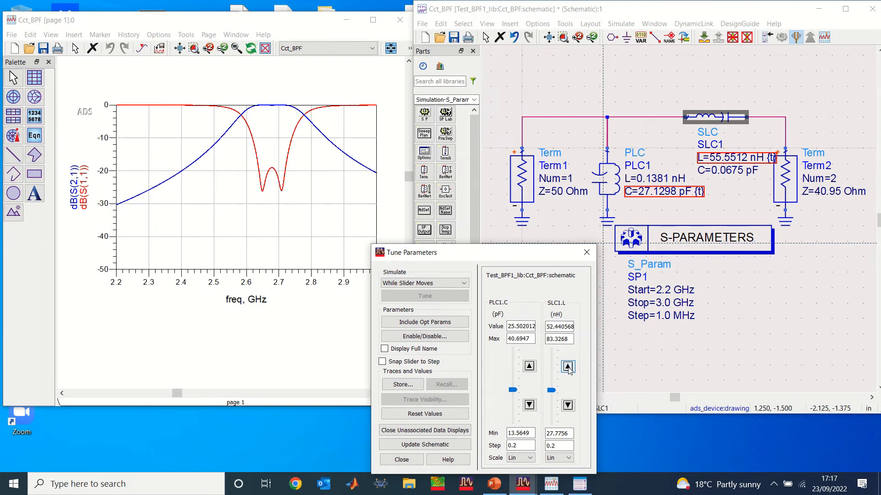
# Lower SLC1.L in 0.2 nH steps to 51.240568 nH.
pyautogui.click(568, 406)
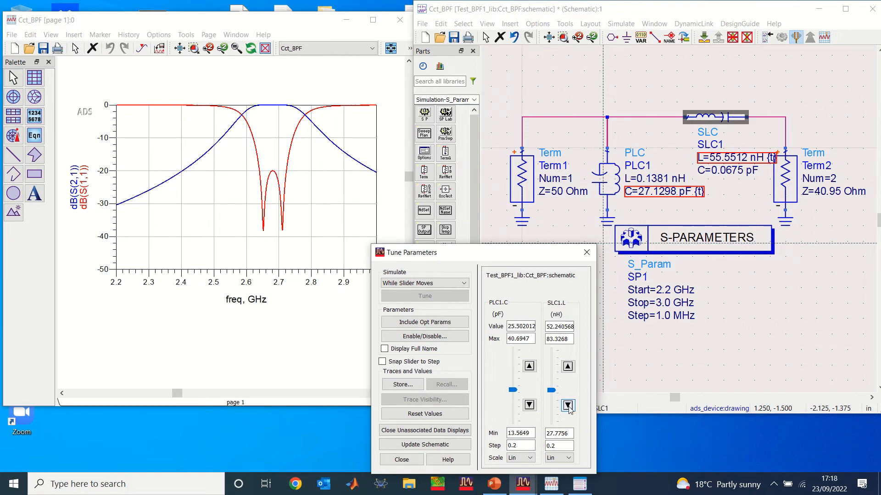
pyautogui.click(568, 405)
pyautogui.click(568, 405)
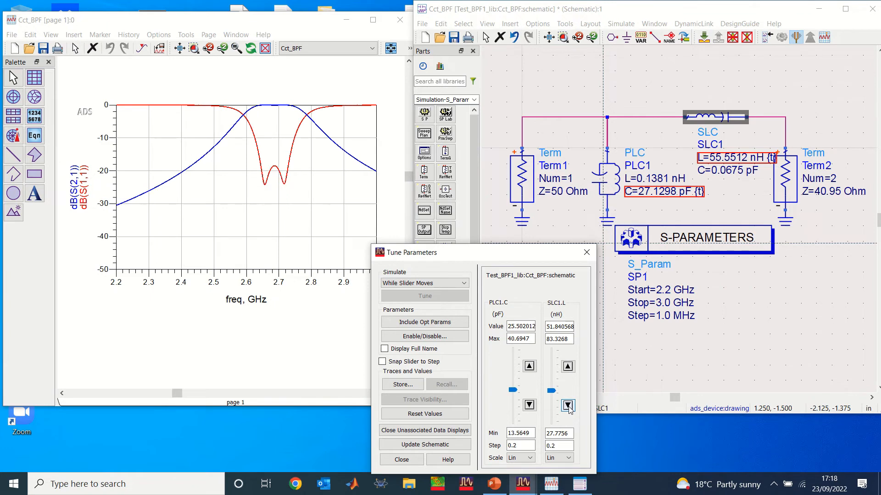
pyautogui.click(568, 406)
pyautogui.click(568, 405)
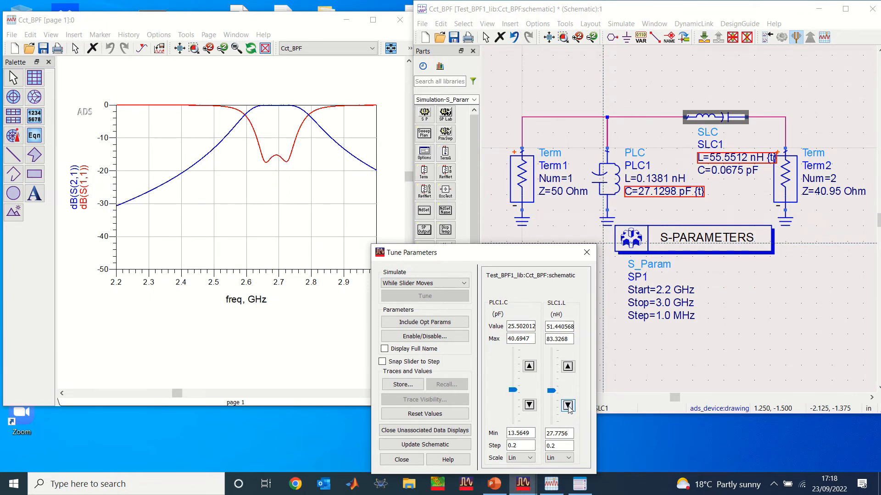
pyautogui.click(567, 406)
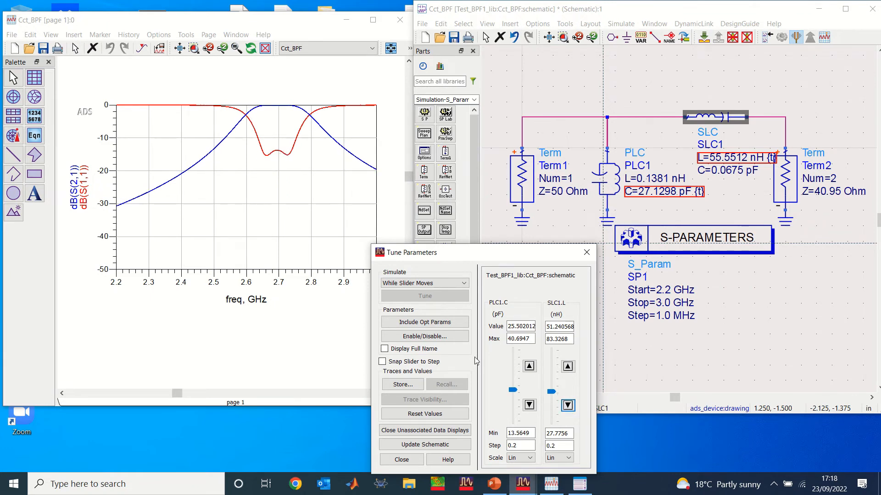
# Tune PLC1.C up to 25.702012 pF, then down to 25.102012 pF.
pyautogui.click(529, 366)
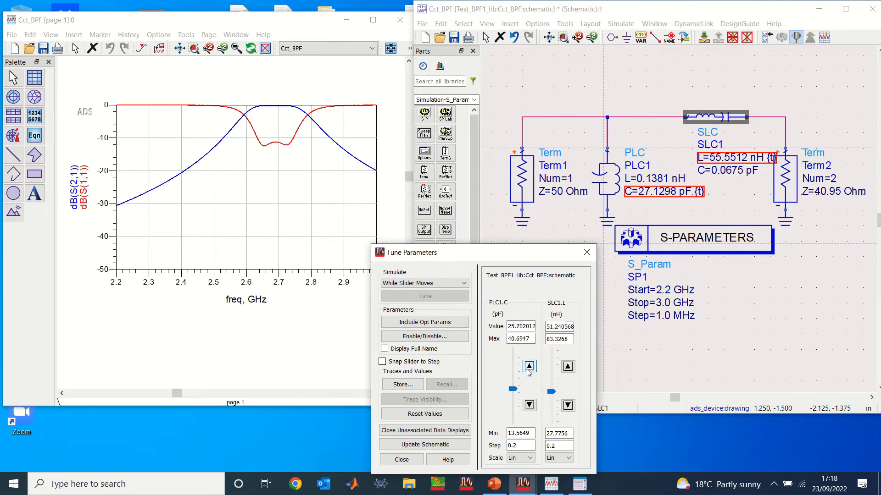
pyautogui.click(528, 406)
pyautogui.click(529, 405)
pyautogui.click(529, 405)
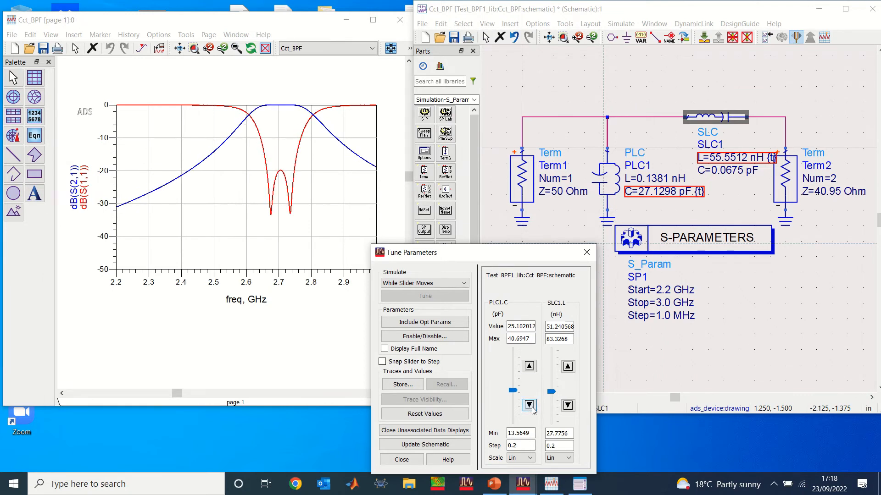
# Step PLC1.C down and back up to 25.102012 pF, then raise SLC1.L to 51.440568 nH.
pyautogui.click(529, 406)
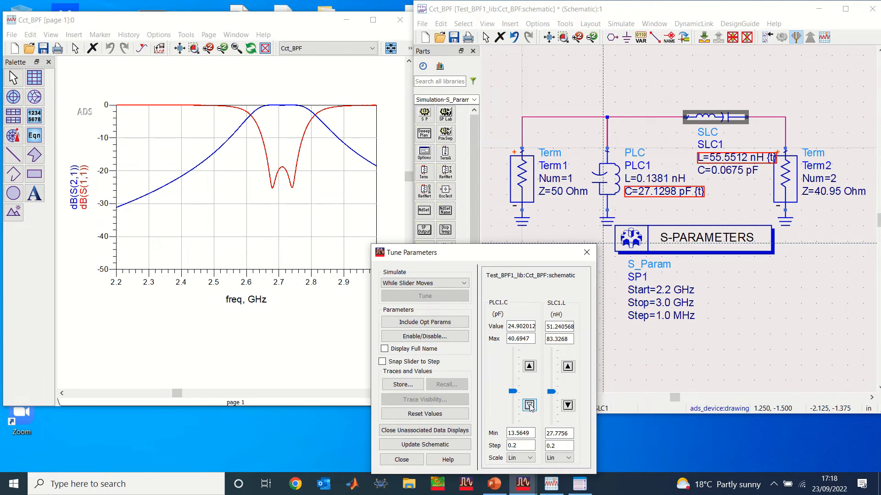
pyautogui.click(530, 406)
pyautogui.click(529, 367)
pyautogui.click(530, 367)
pyautogui.click(568, 367)
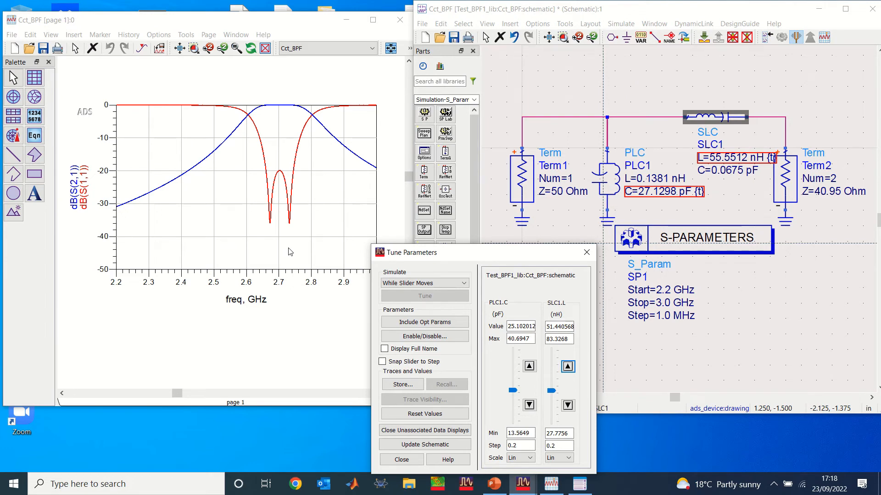
# Switch to the PowerPoint objectives slide to compare its example tuned response, then return to the tuning windows.
pyautogui.click(492, 484)
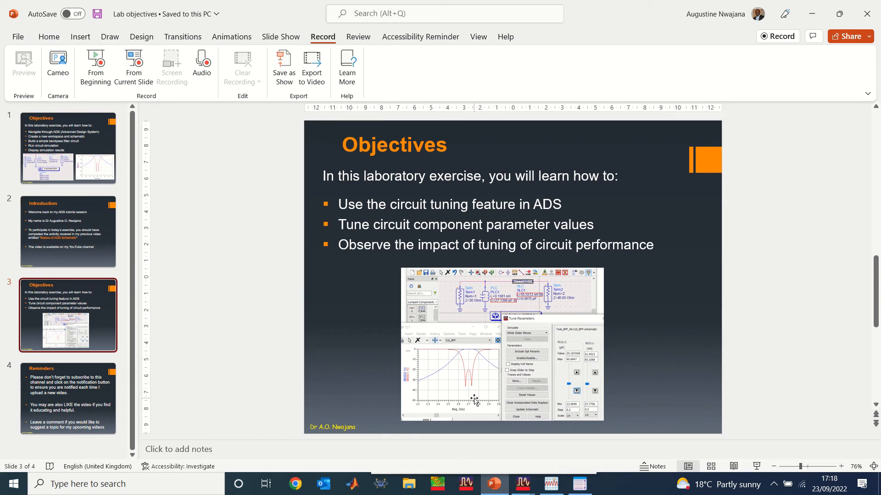
pyautogui.click(475, 400)
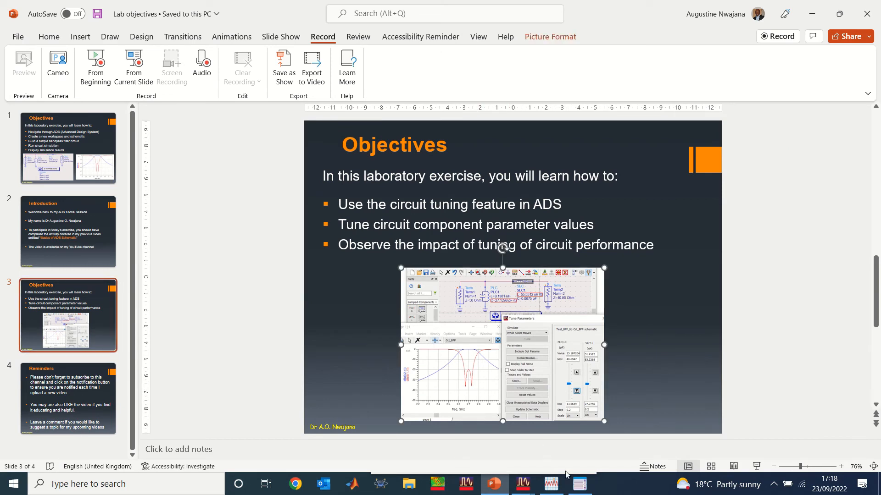
pyautogui.click(494, 485)
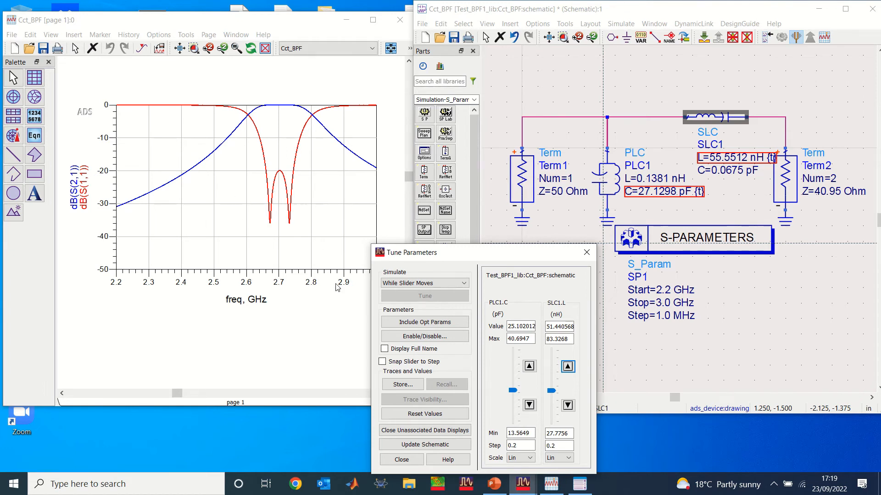
# Update the schematic with the tuned values of 25.102012 pF for PLC1.C and 51.440568 nH for SLC1.L.
pyautogui.click(511, 327)
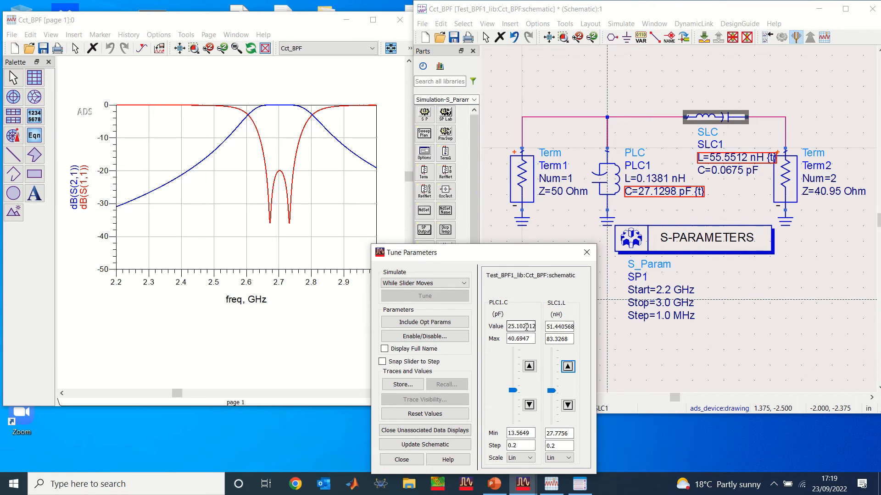
pyautogui.click(552, 326)
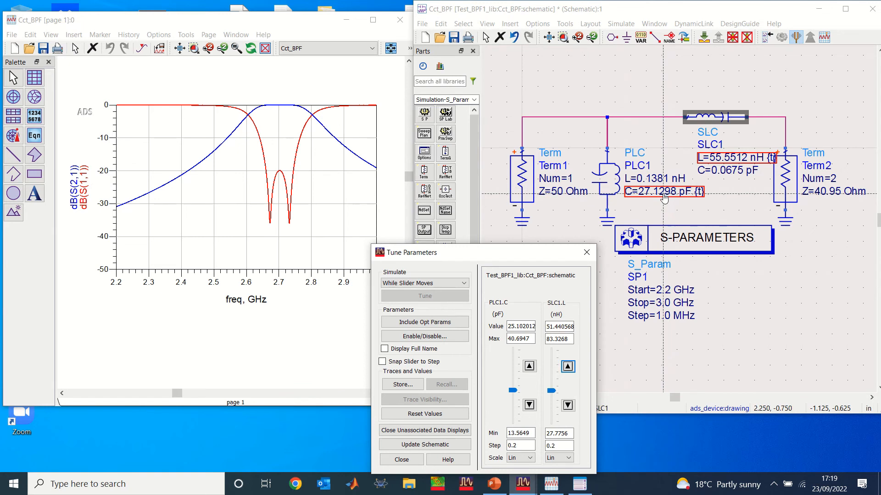
pyautogui.click(425, 445)
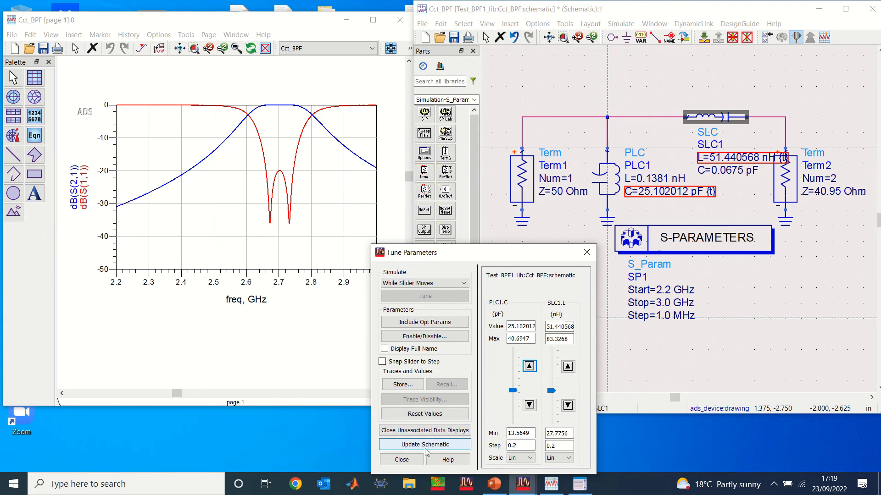
# Exit tune mode, close the simulation status window and deselect SLC1 in the schematic.
pyautogui.click(401, 460)
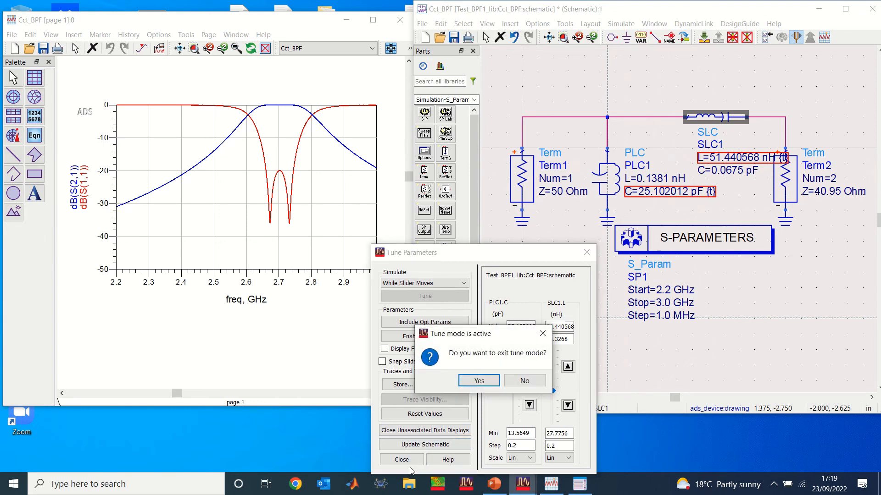
pyautogui.click(478, 381)
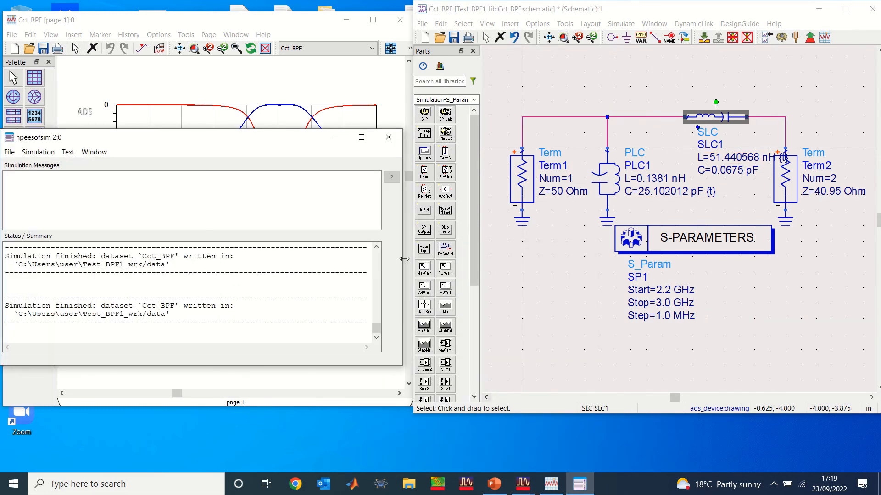
pyautogui.click(389, 137)
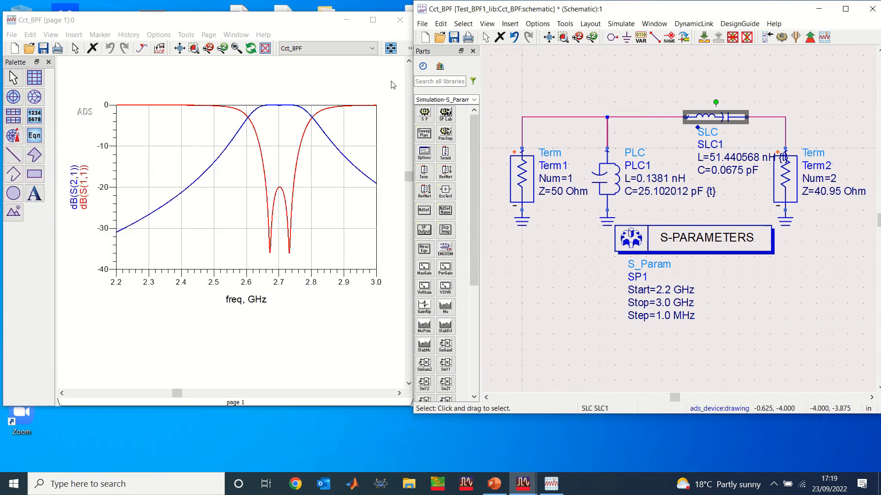
pyautogui.click(647, 355)
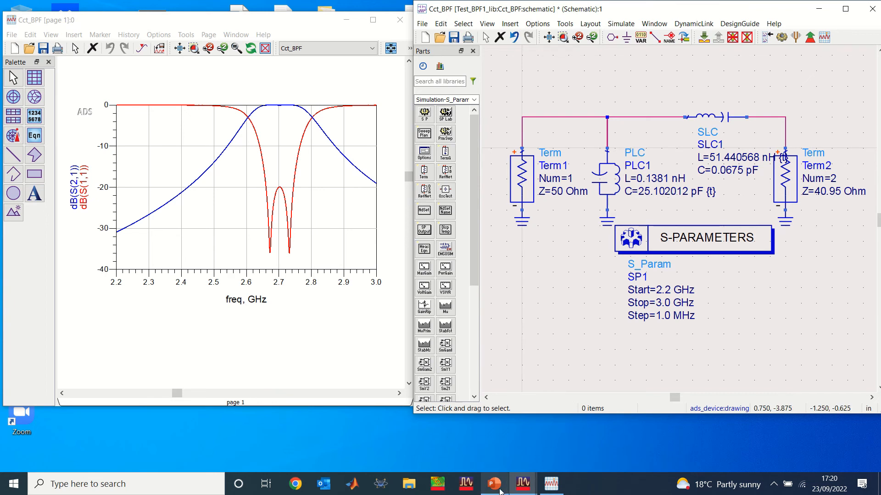
# Save the tuned Cct_BPF schematic, then close the schematic and data display windows.
pyautogui.moveTo(500, 492)
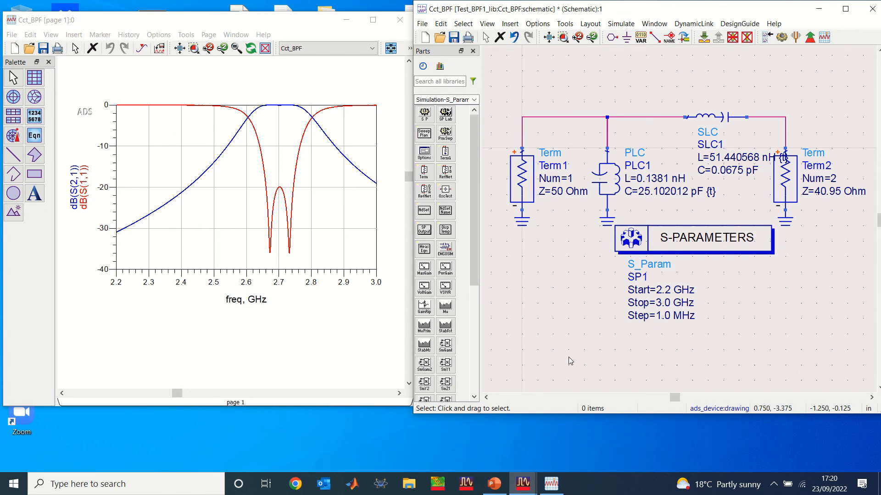
pyautogui.click(454, 38)
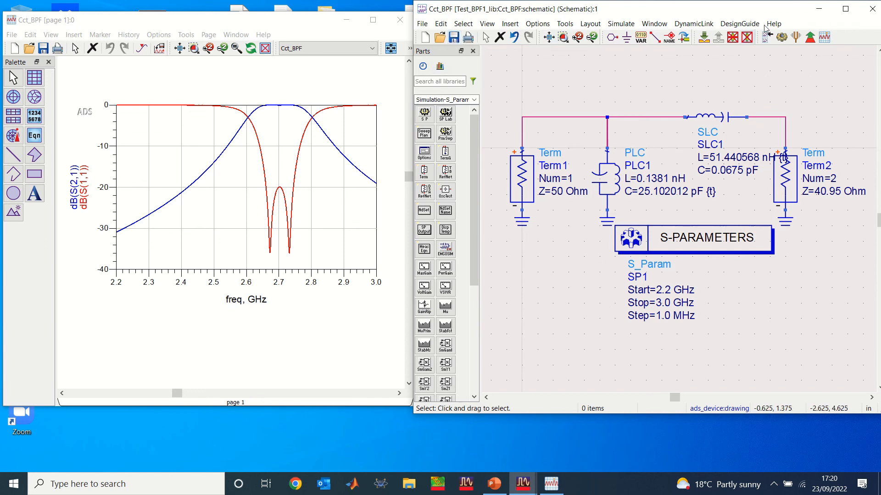
pyautogui.click(845, 9)
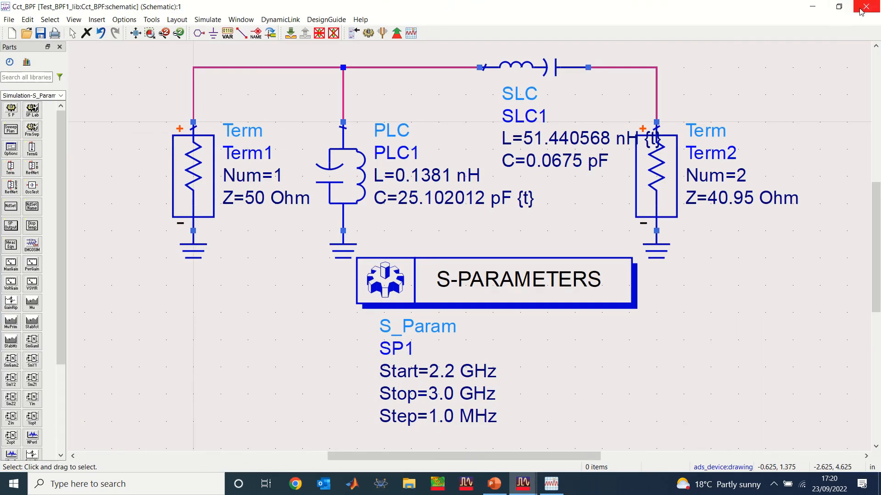
pyautogui.click(863, 11)
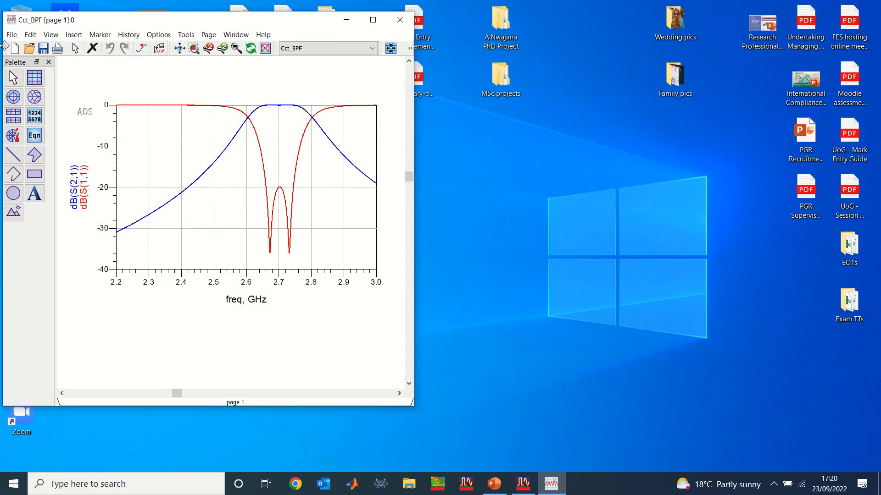
pyautogui.click(400, 20)
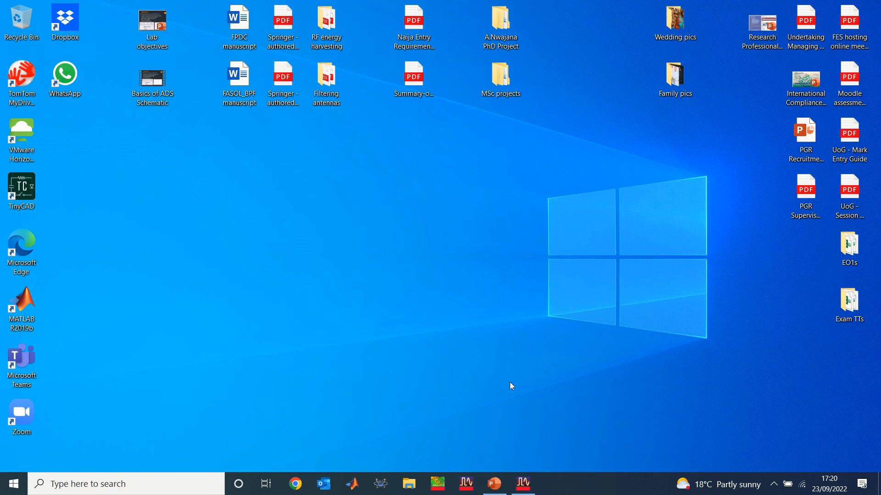
# Reopen the Cct_BPF schematic from the ADS main window to check the saved component values, then close it.
pyautogui.click(493, 485)
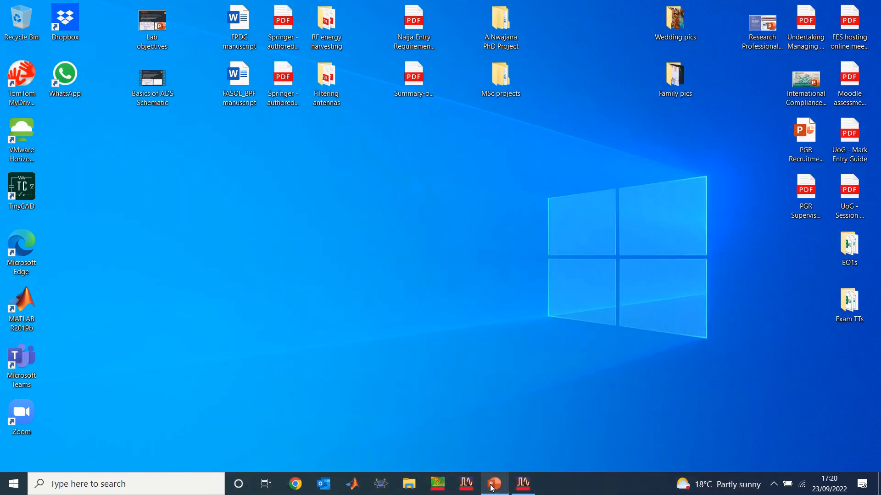
pyautogui.click(524, 483)
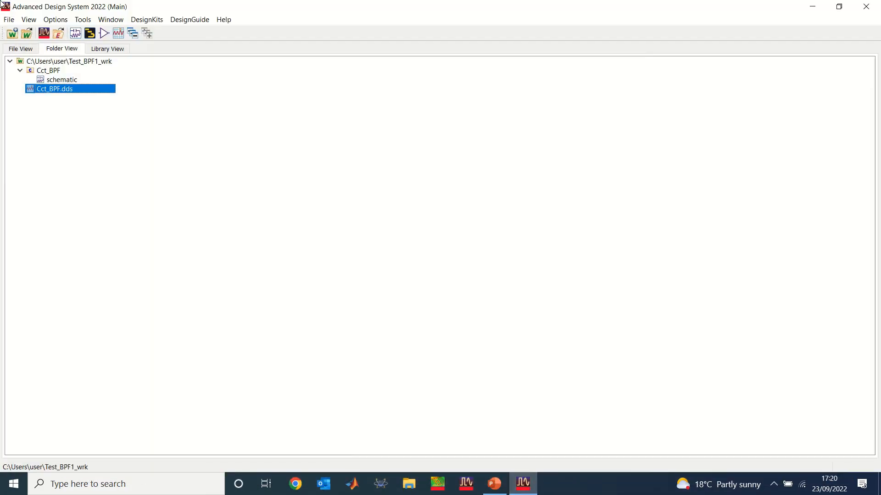
pyautogui.click(104, 180)
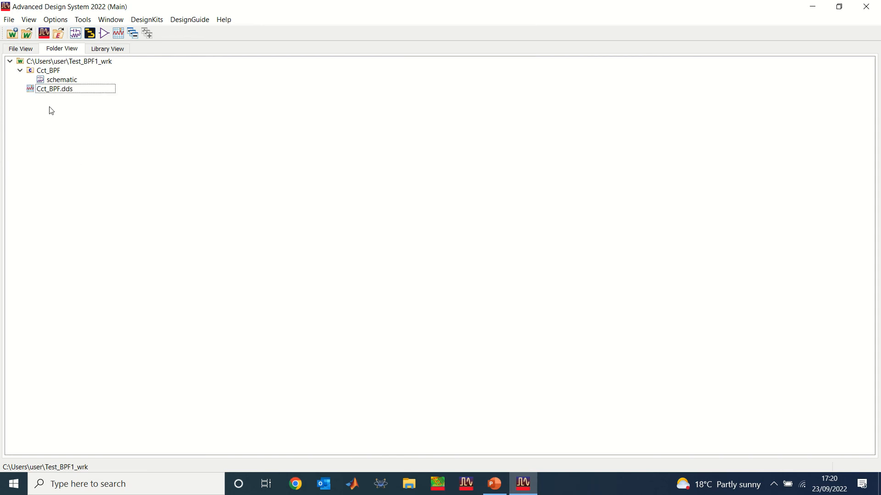
pyautogui.doubleClick(49, 82)
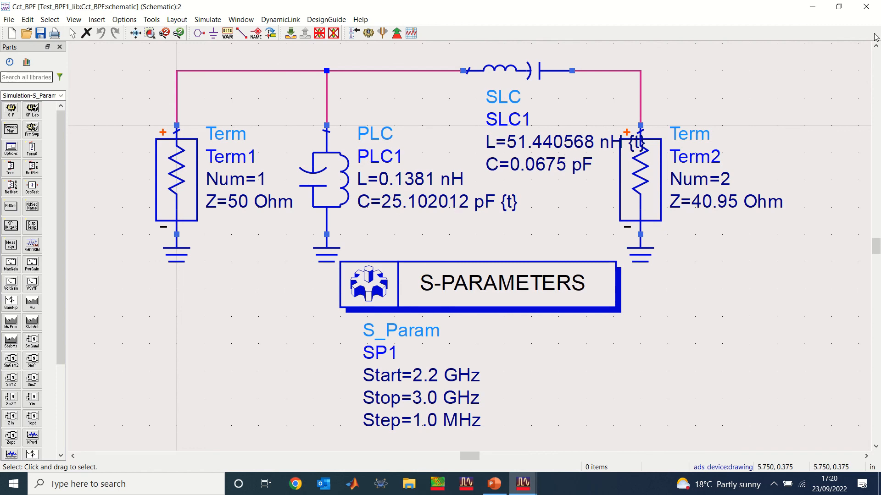
pyautogui.click(866, 9)
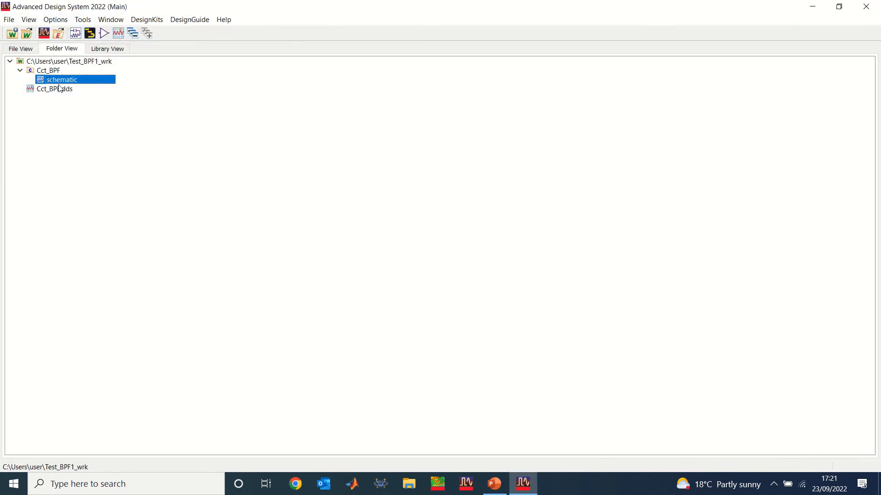
# Open the Cct_BPF.dds data display full screen to review the S(2,1) and S(1,1) curves, then close it.
pyautogui.doubleClick(57, 90)
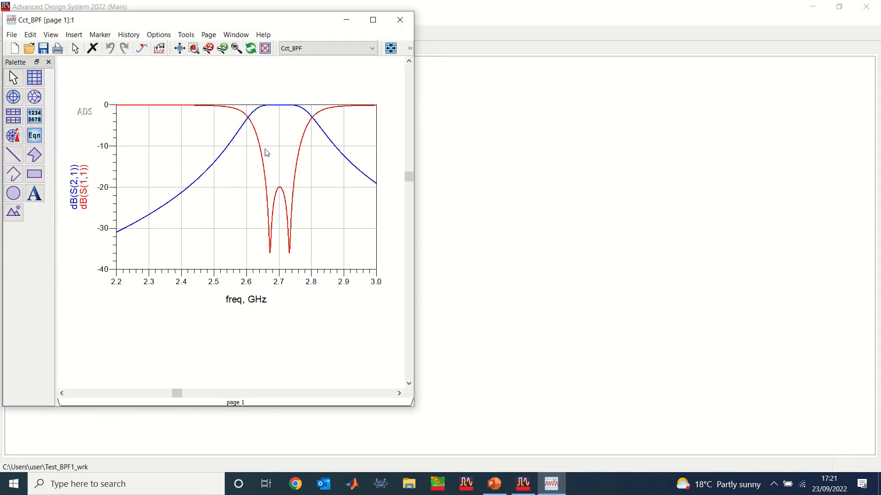
pyautogui.click(373, 20)
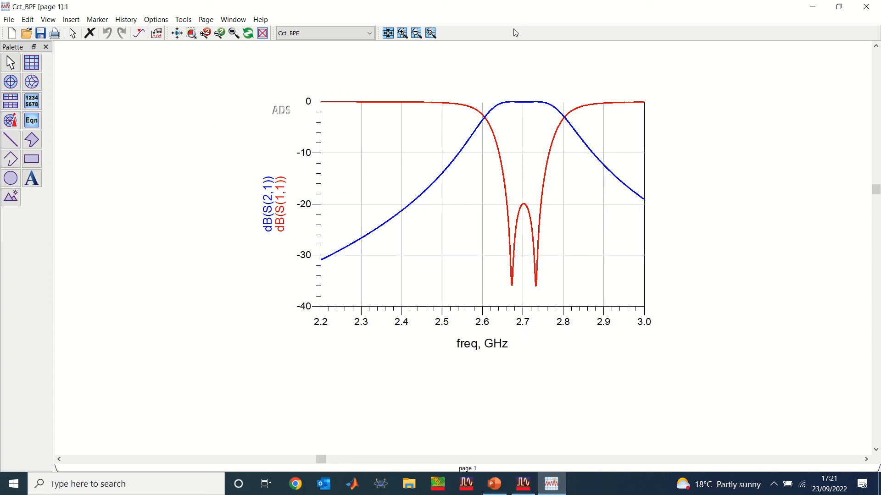
pyautogui.click(866, 7)
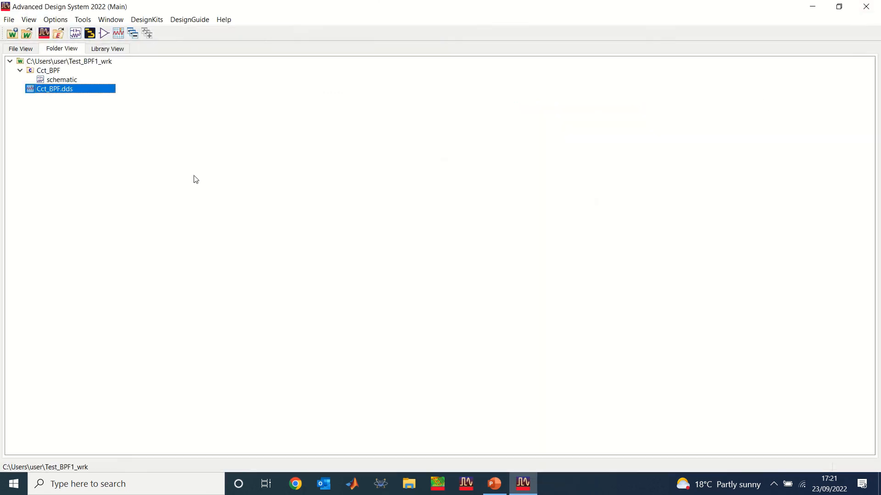